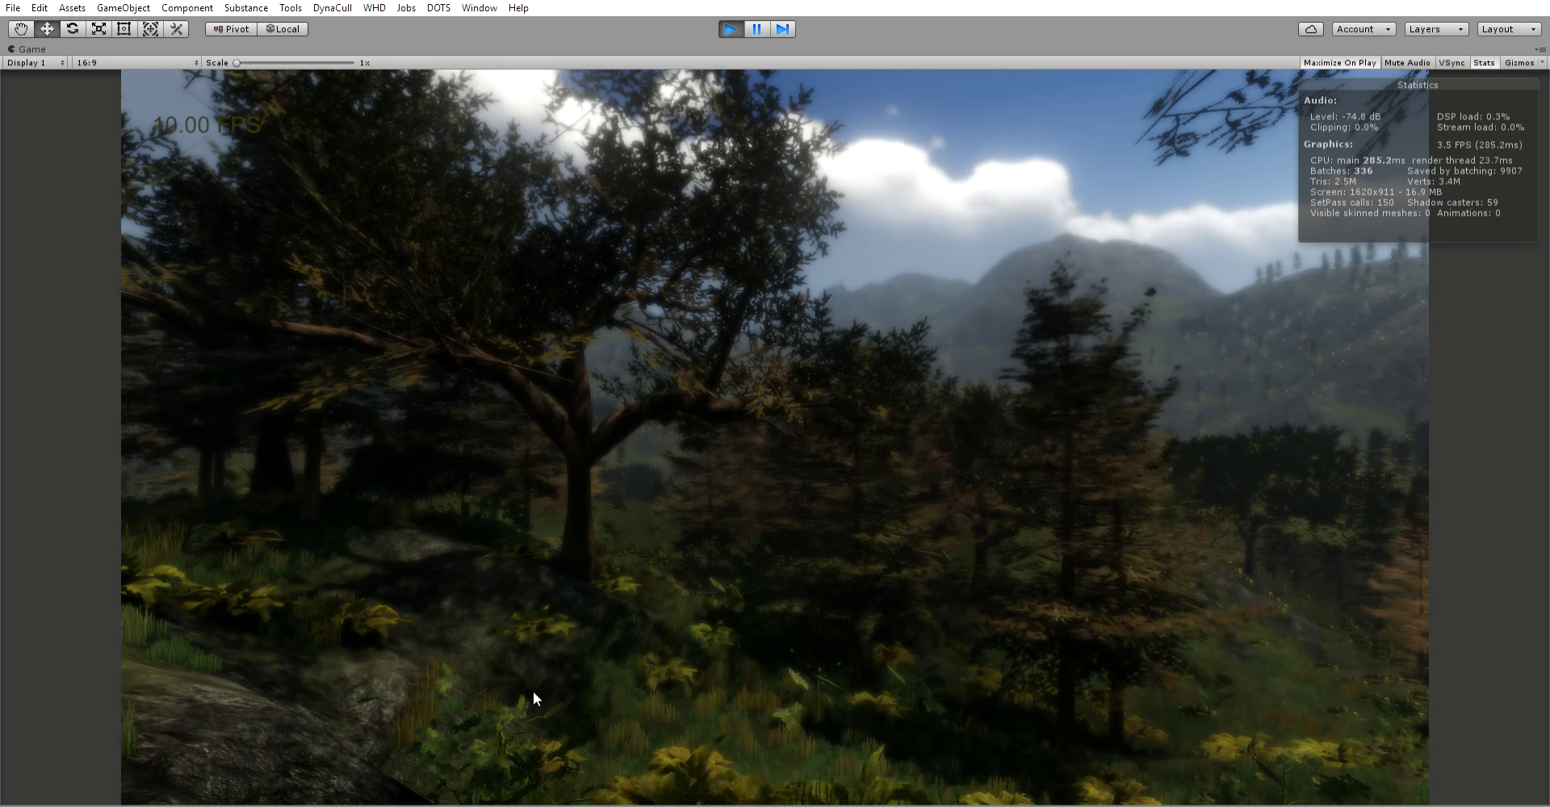
# Switch to the Hand tool with Q, then back to the Move tool with W.
pyautogui.press('q')
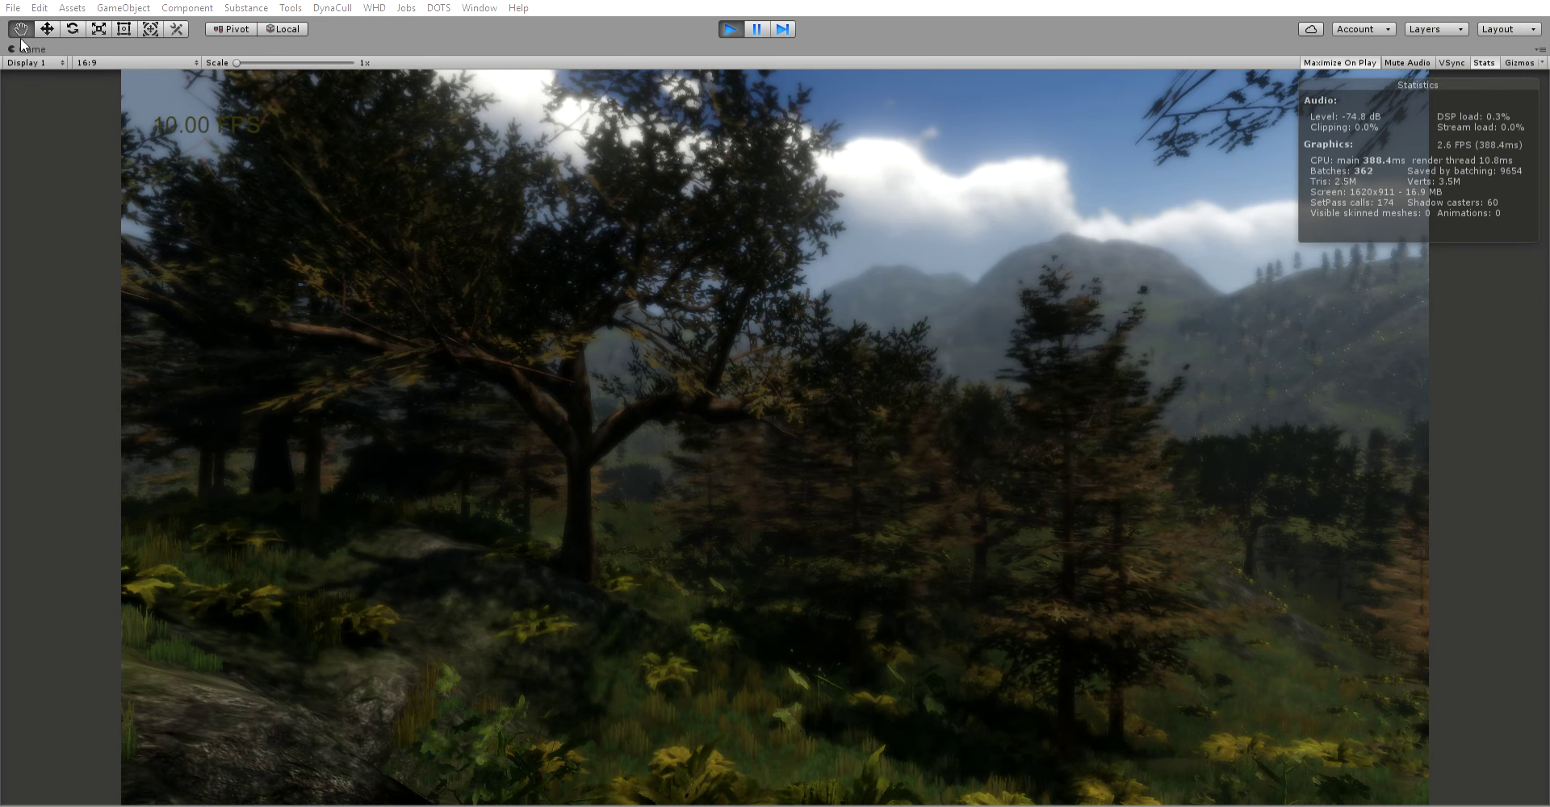
pyautogui.press('w')
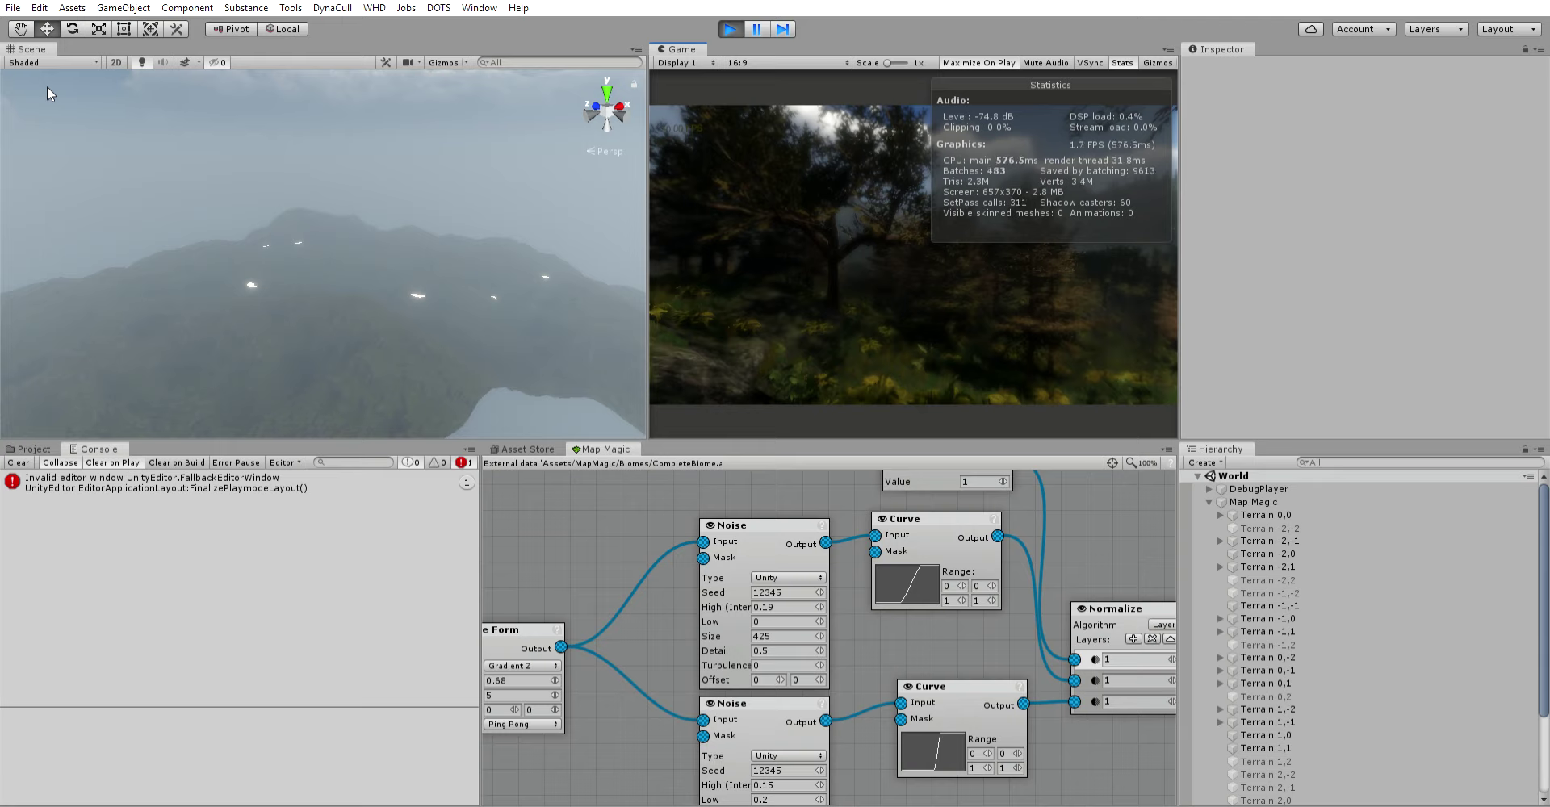
# Use Alt to orbit the view, then maximize the Game view with Shift+Space.
pyautogui.press('alt')
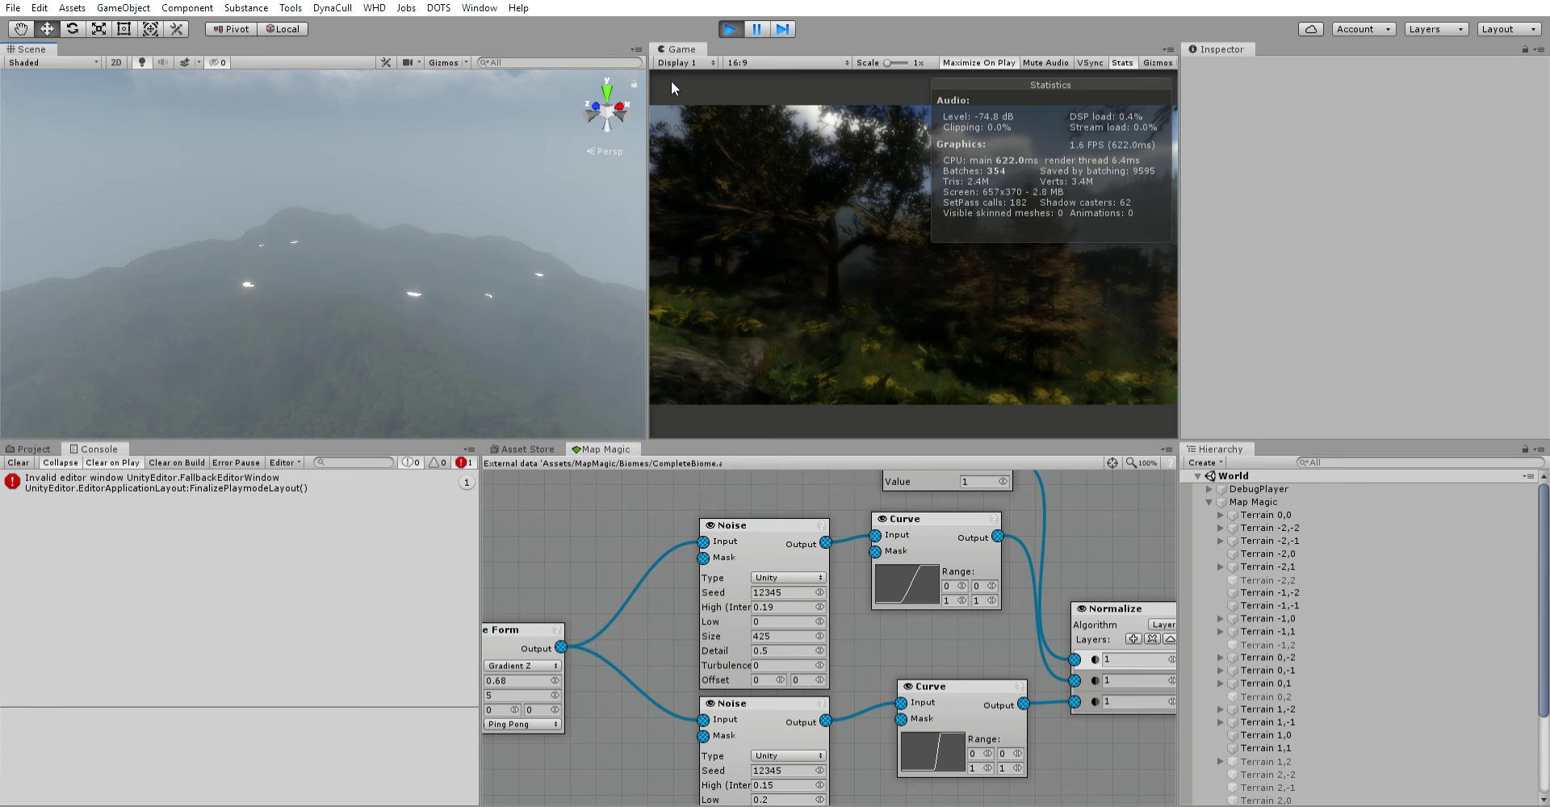
pyautogui.hotkey('shift', 'space')
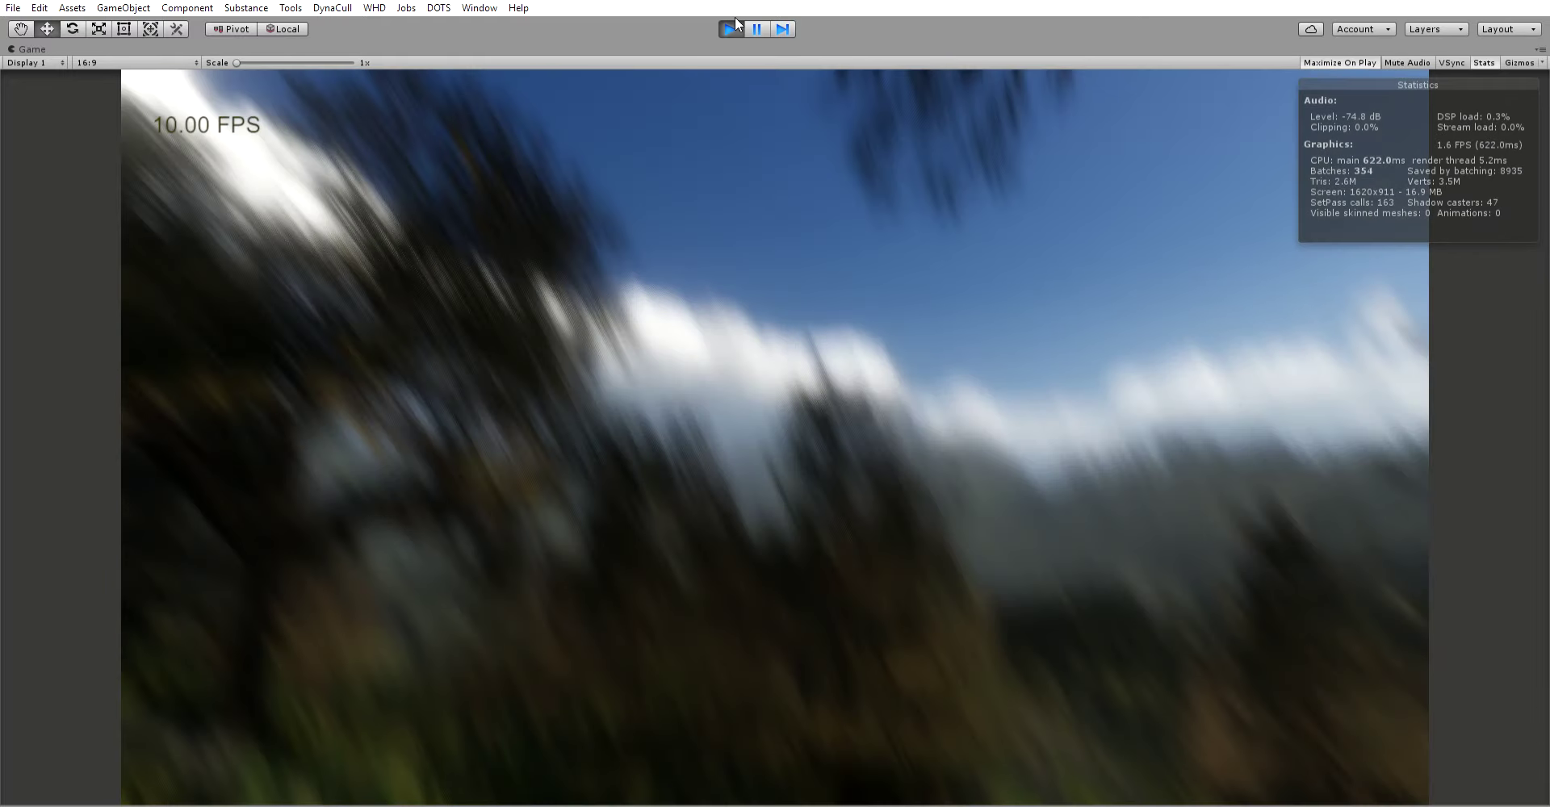
# Exit play mode using the toolbar Play button.
pyautogui.click(731, 28)
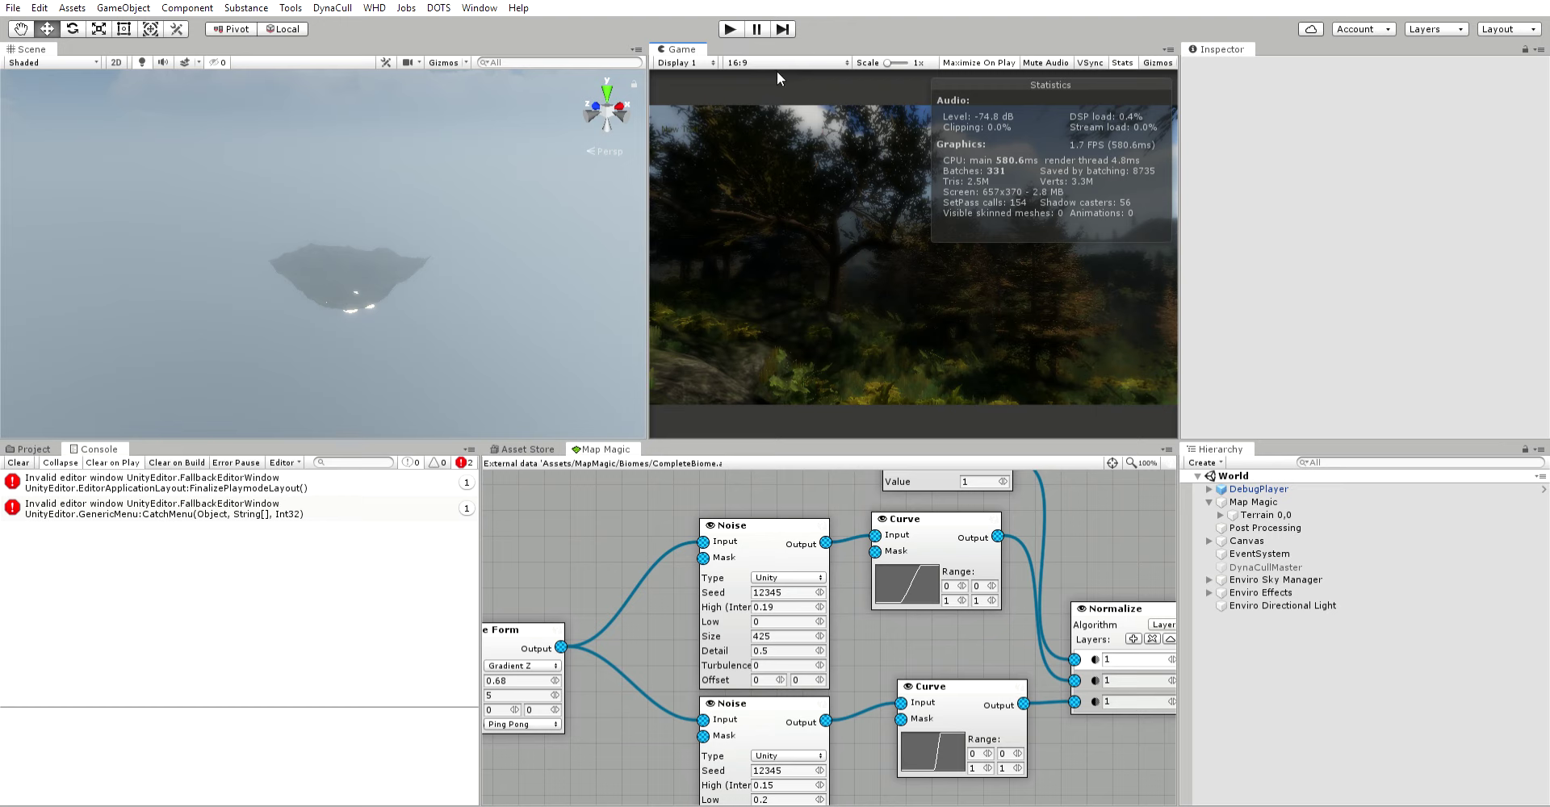
# Enable the Terrain Grids Map Magic script on Map Magic and toggle it on Terrain 0,0.
pyautogui.click(1243, 501)
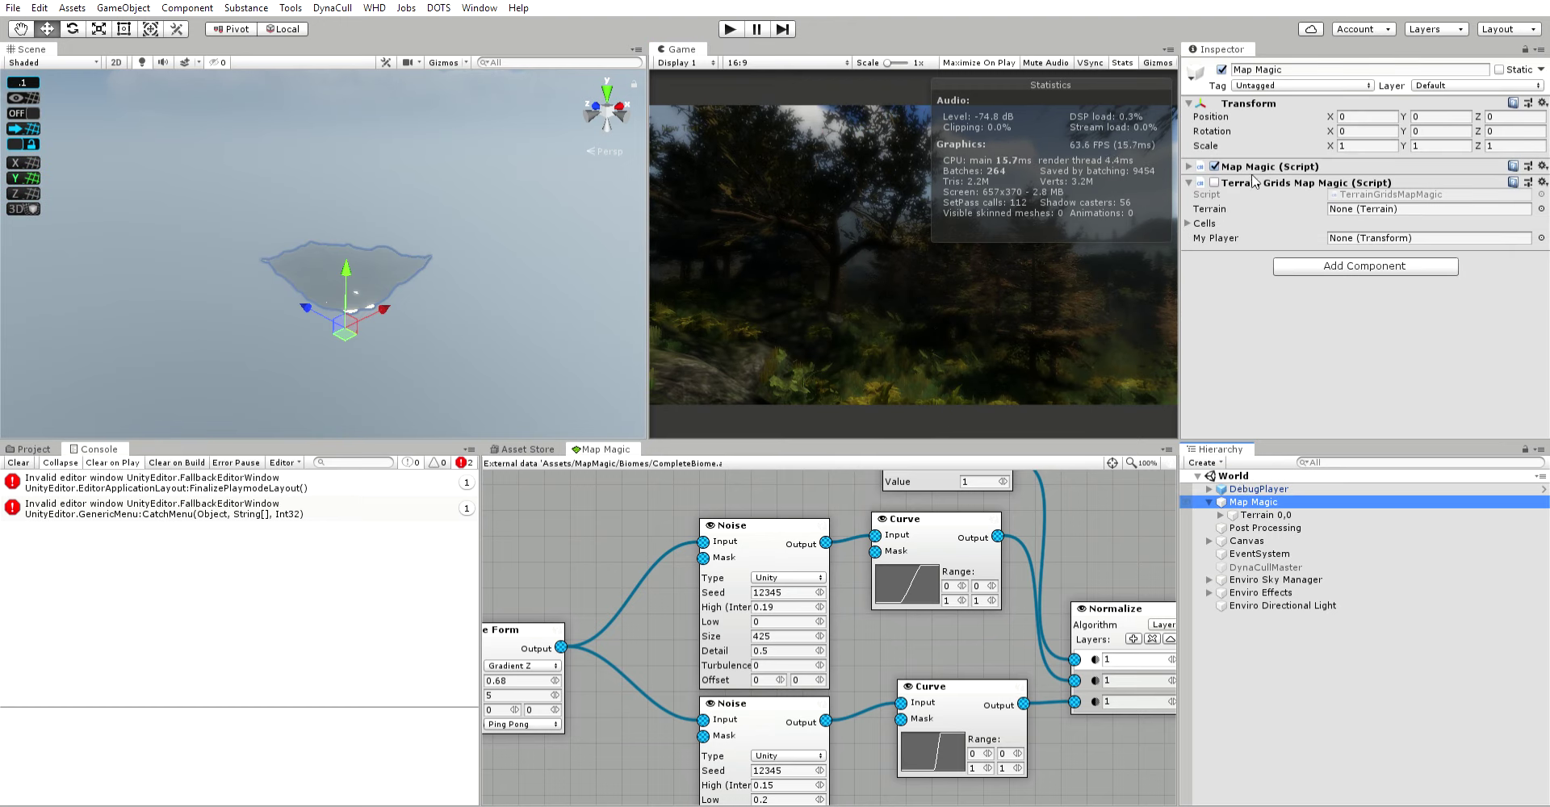
pyautogui.click(1215, 183)
pyautogui.click(1267, 516)
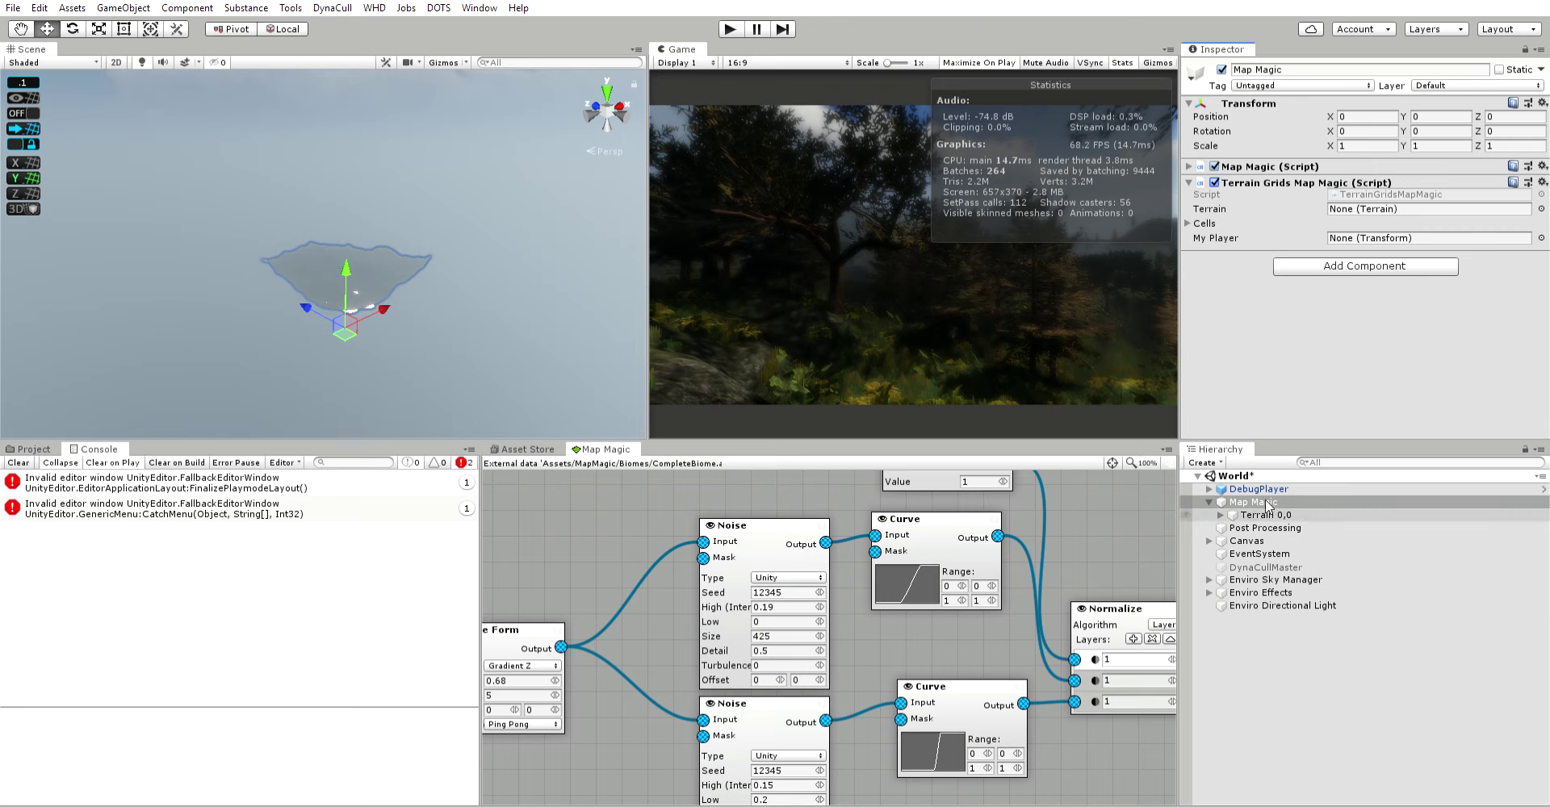
pyautogui.click(1214, 199)
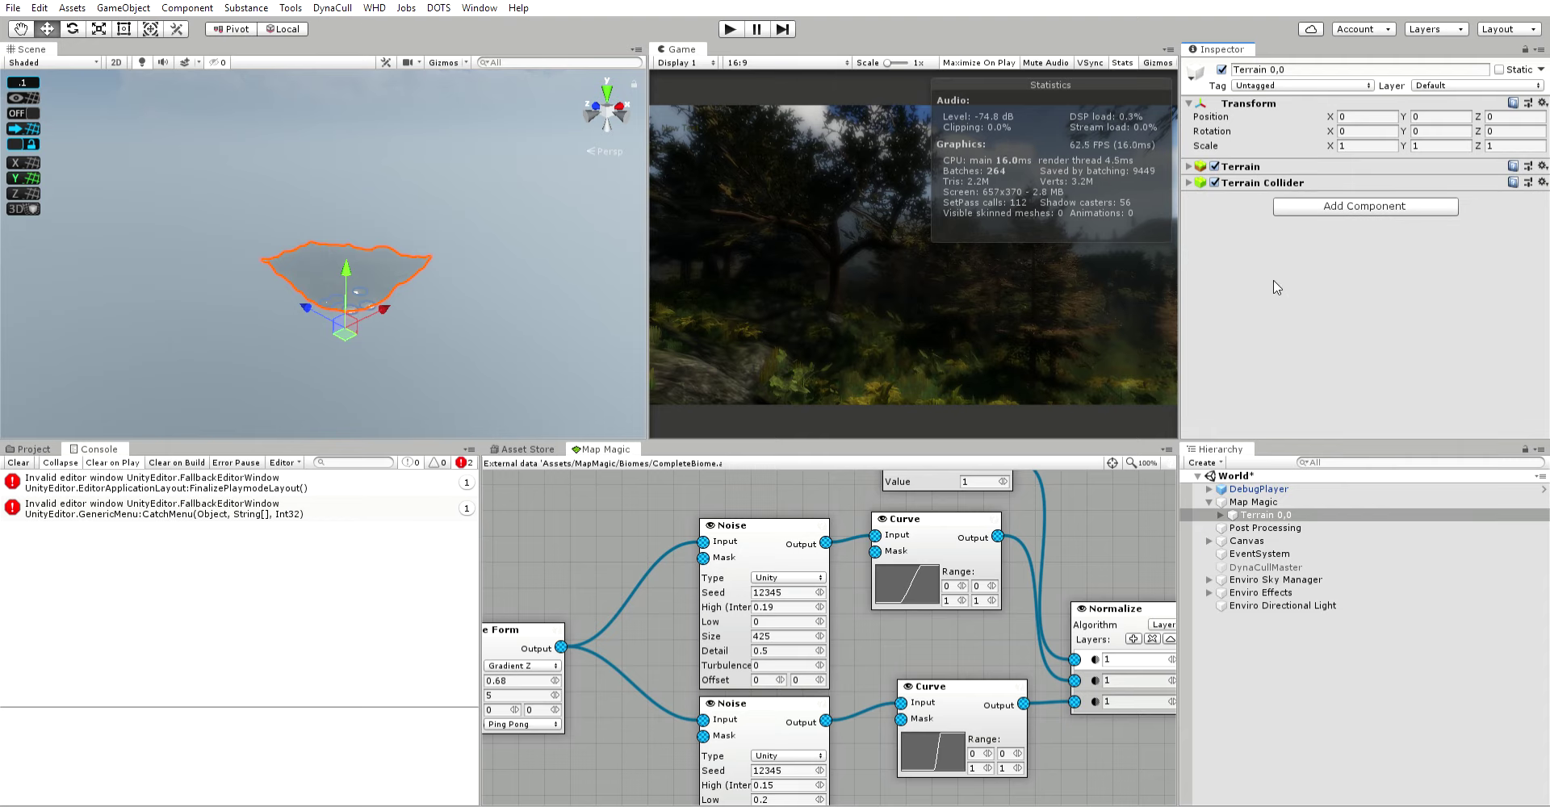
# Regenerate the Map Magic terrain and show DynaCullMaster's Trees culling, cell size 500, height 1200.
pyautogui.click(1278, 501)
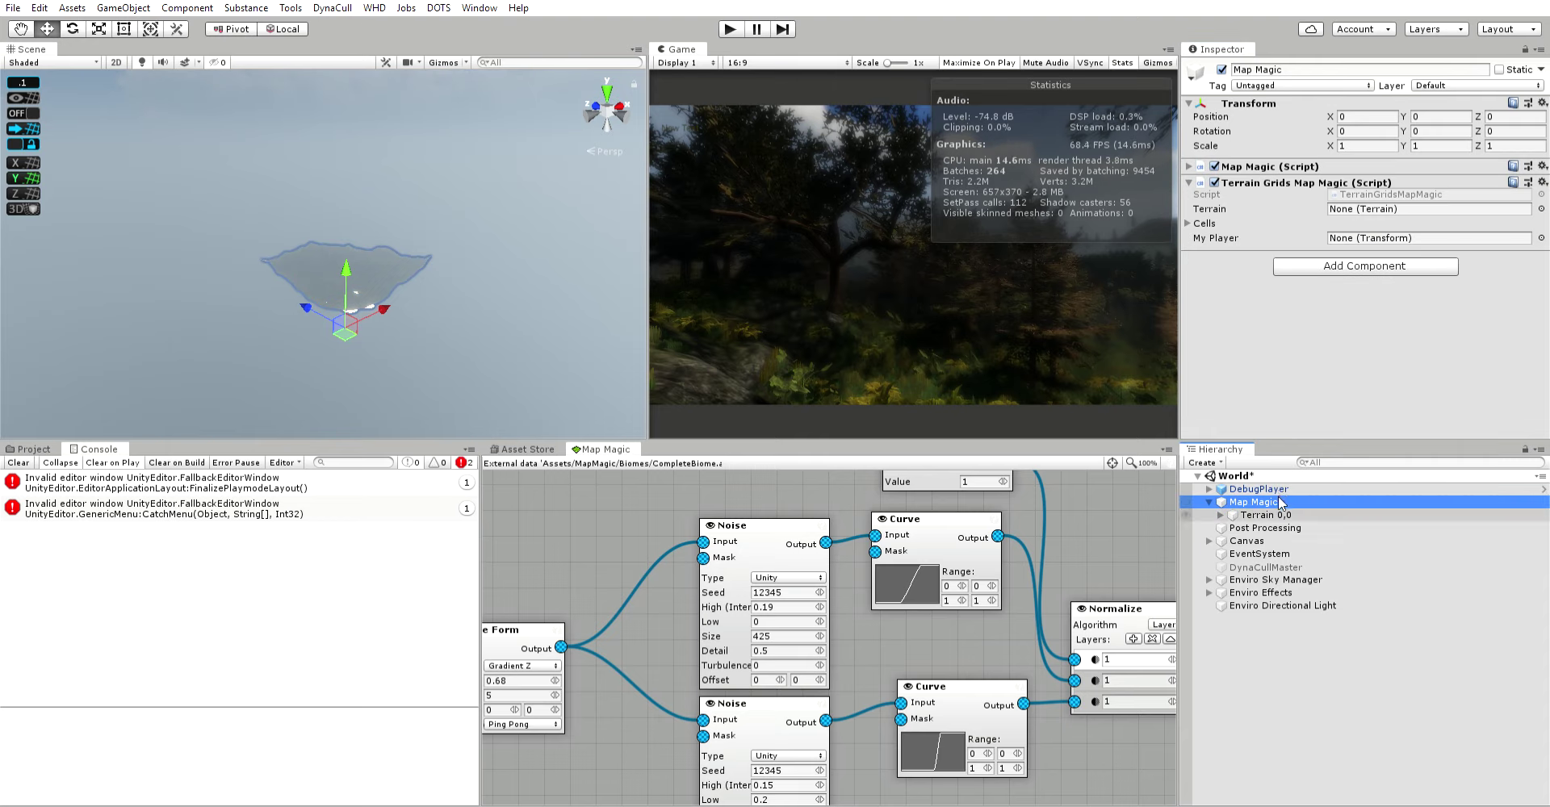
pyautogui.press('Down')
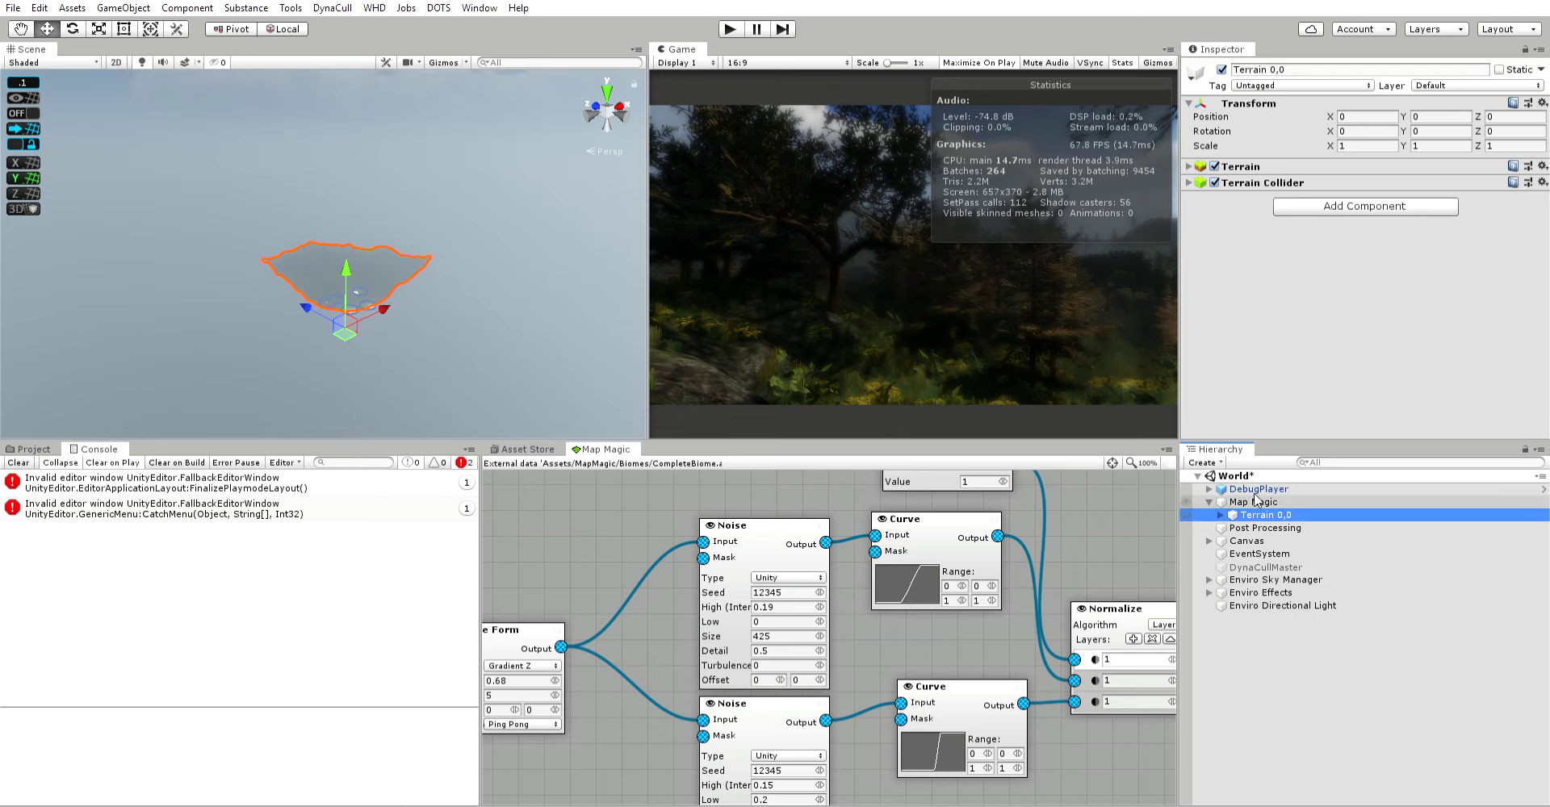
pyautogui.press('Up')
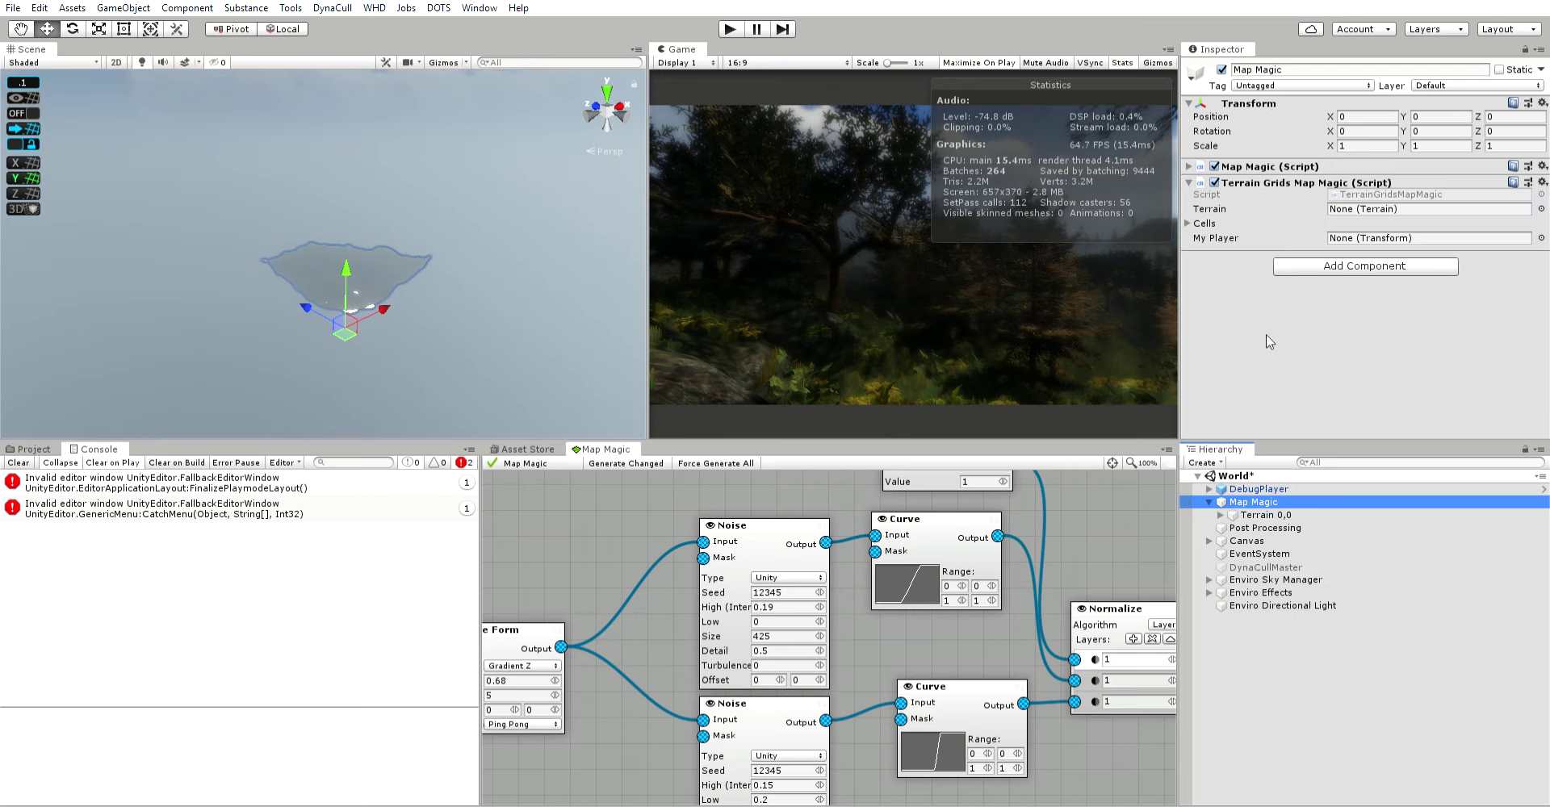
pyautogui.press('Down')
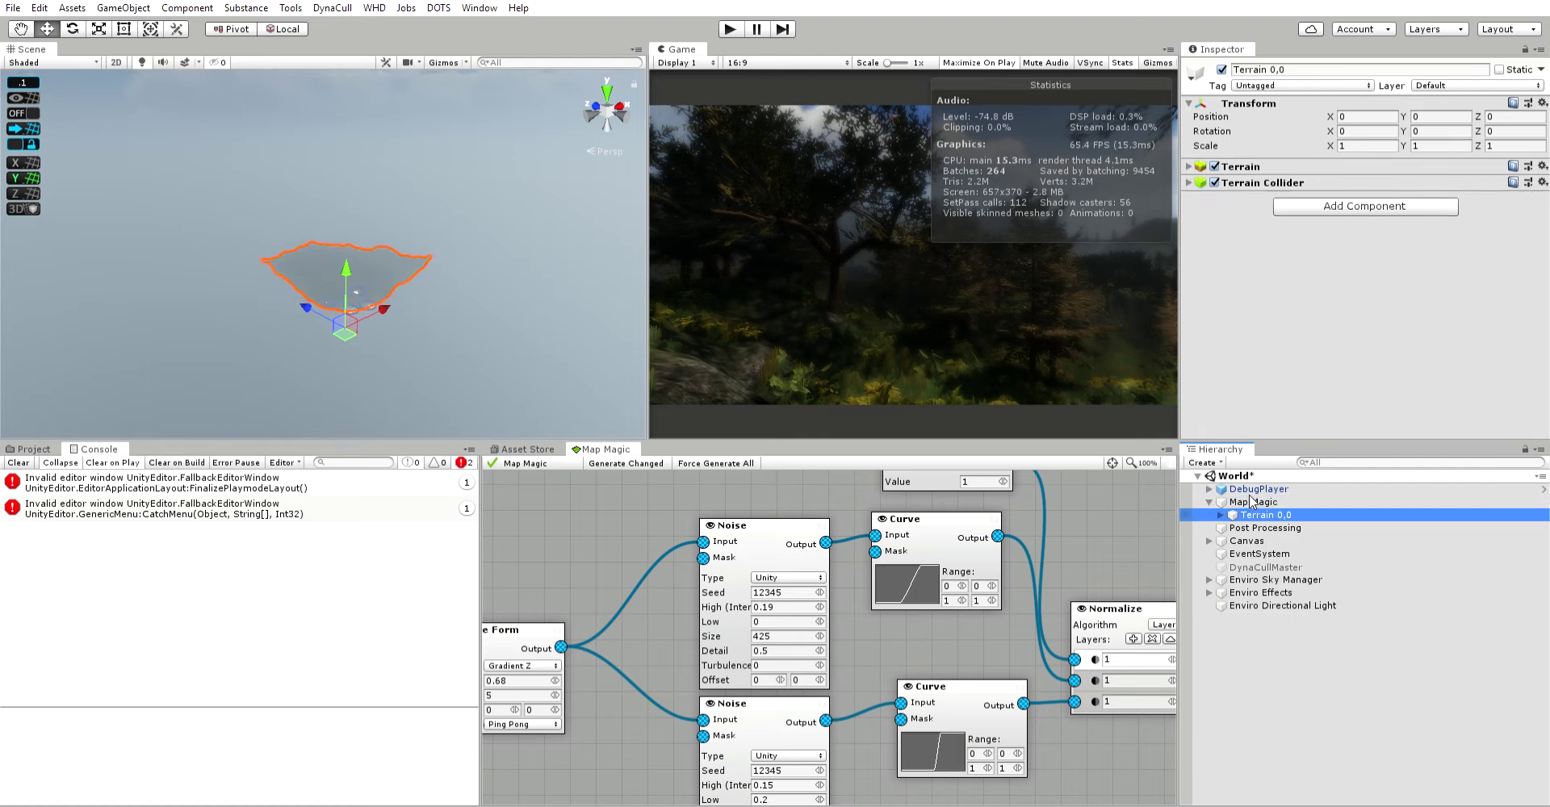
pyautogui.press('Up')
pyautogui.press('Down')
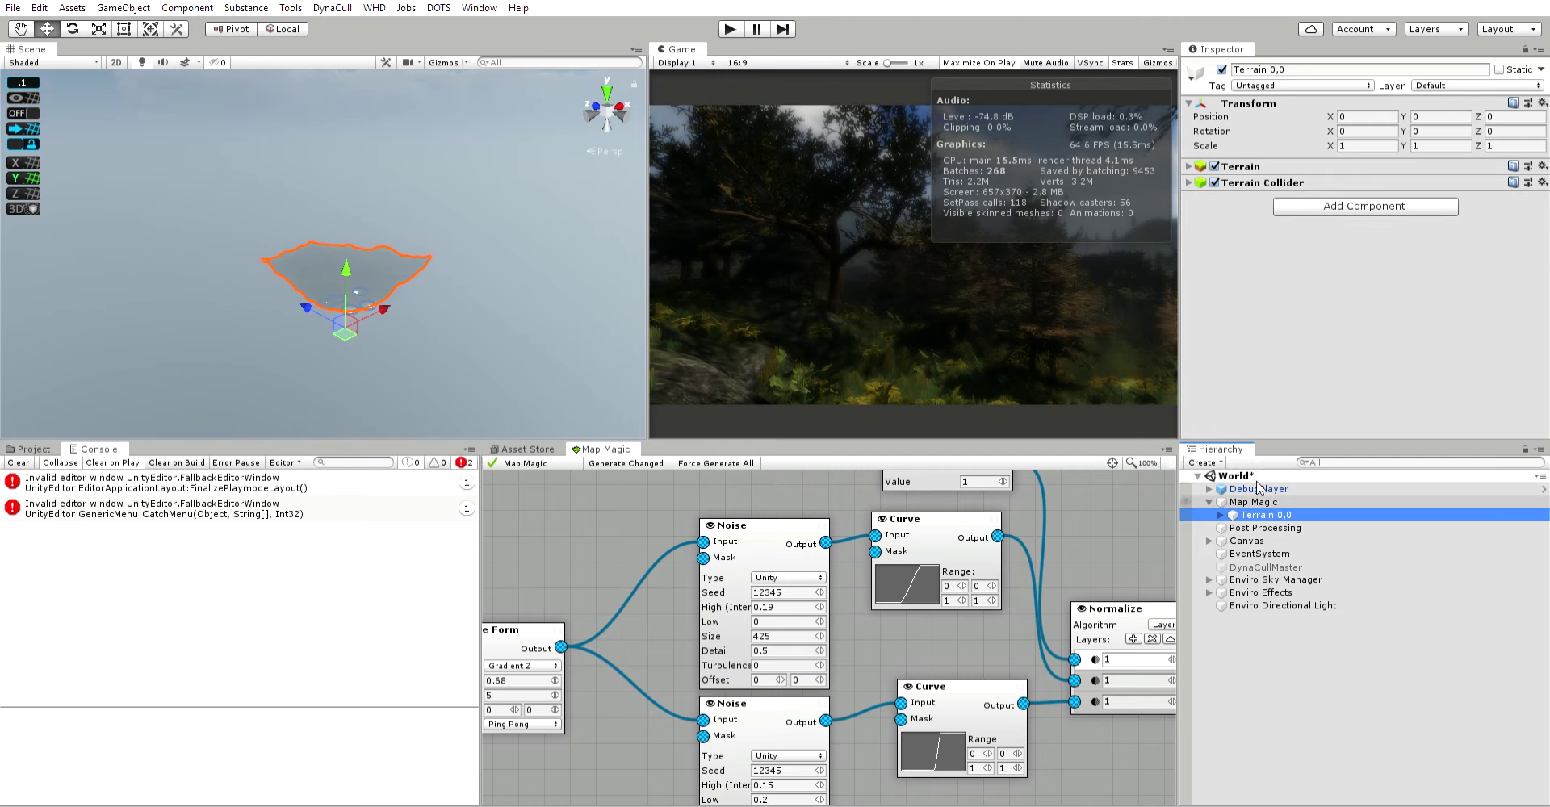
pyautogui.click(691, 463)
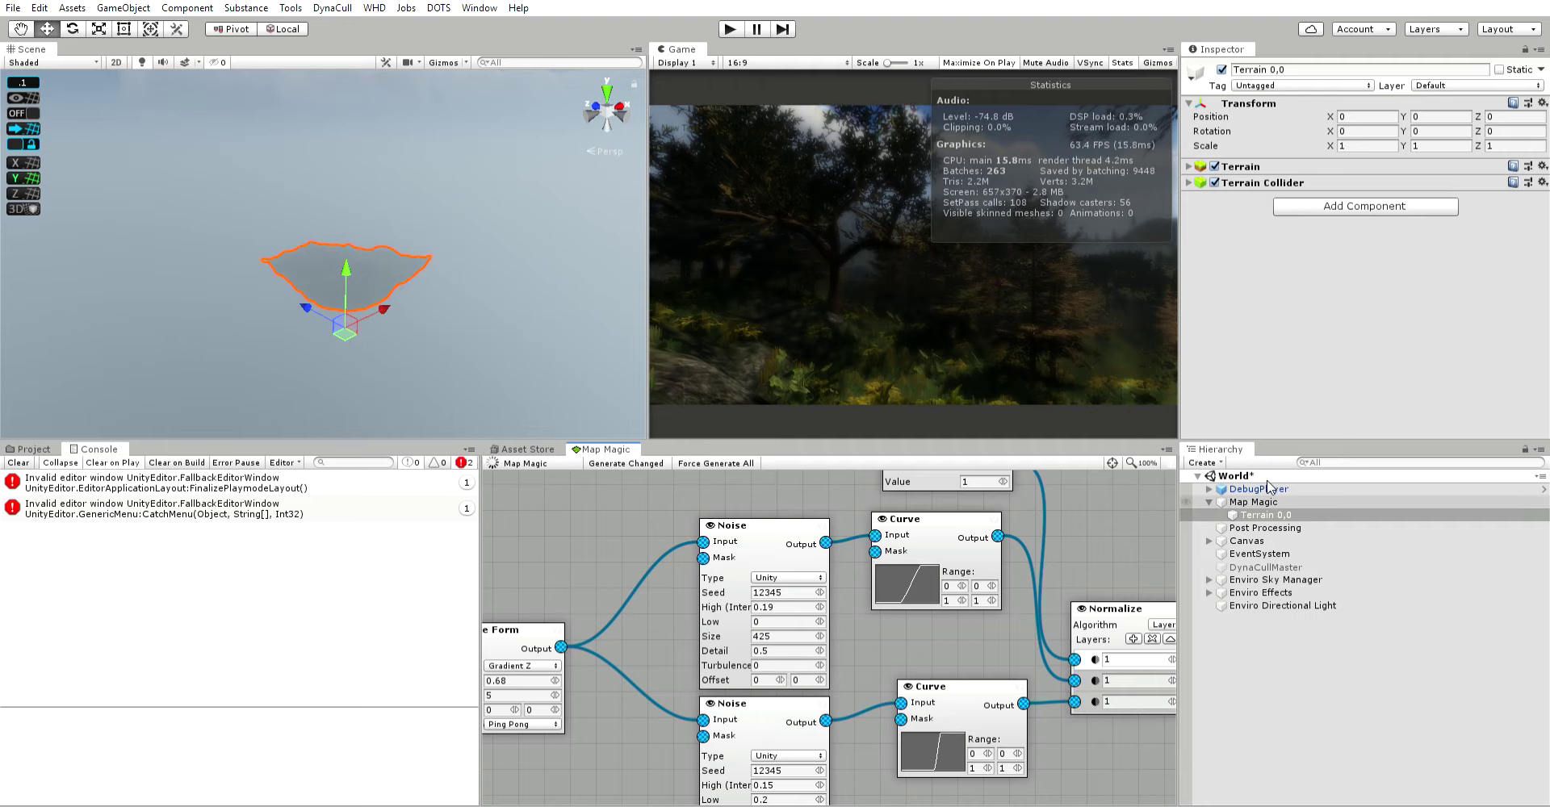
pyautogui.click(1260, 567)
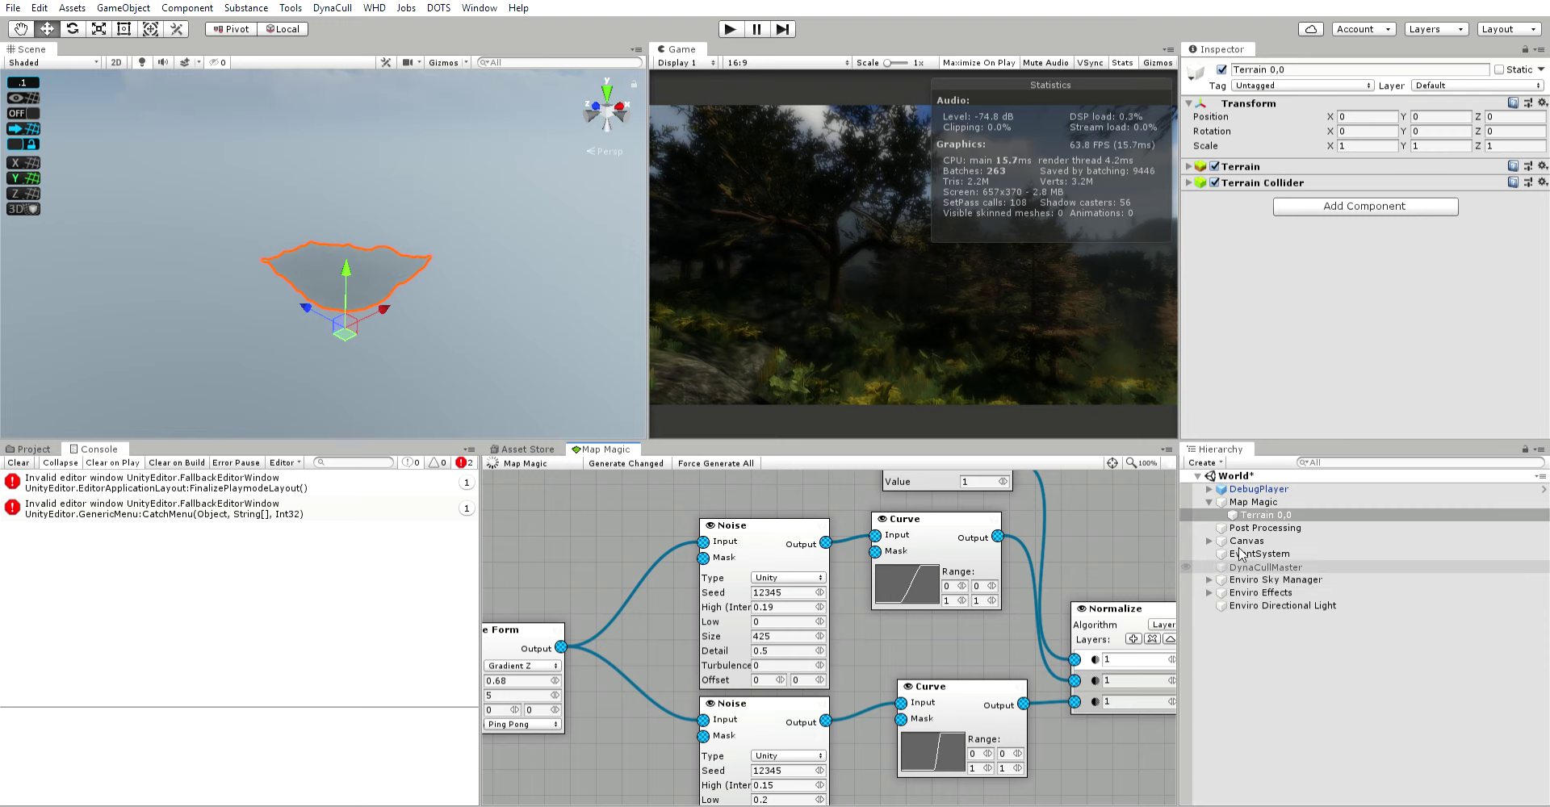
pyautogui.click(1222, 57)
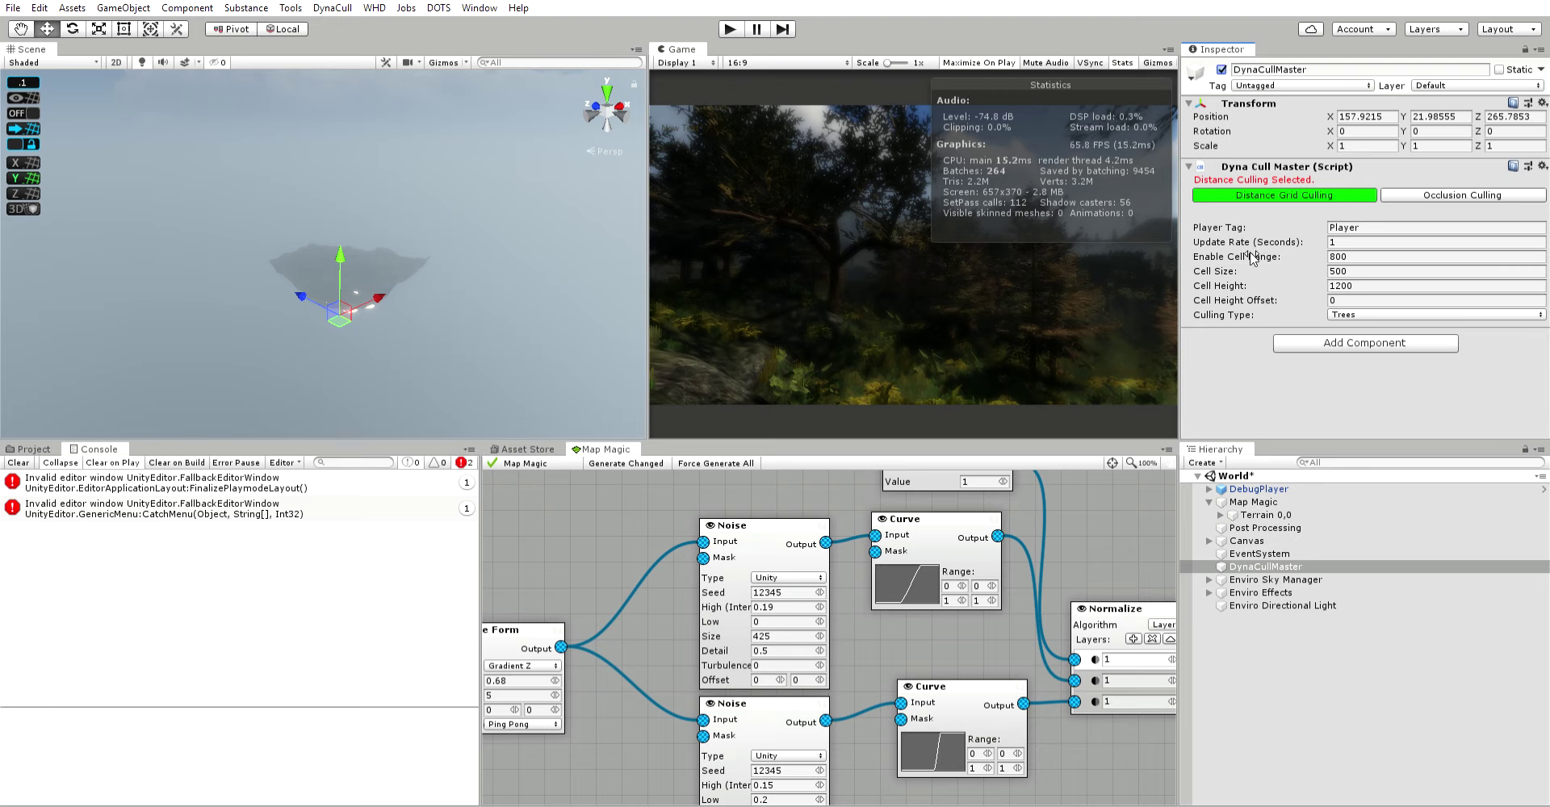
pyautogui.click(1363, 300)
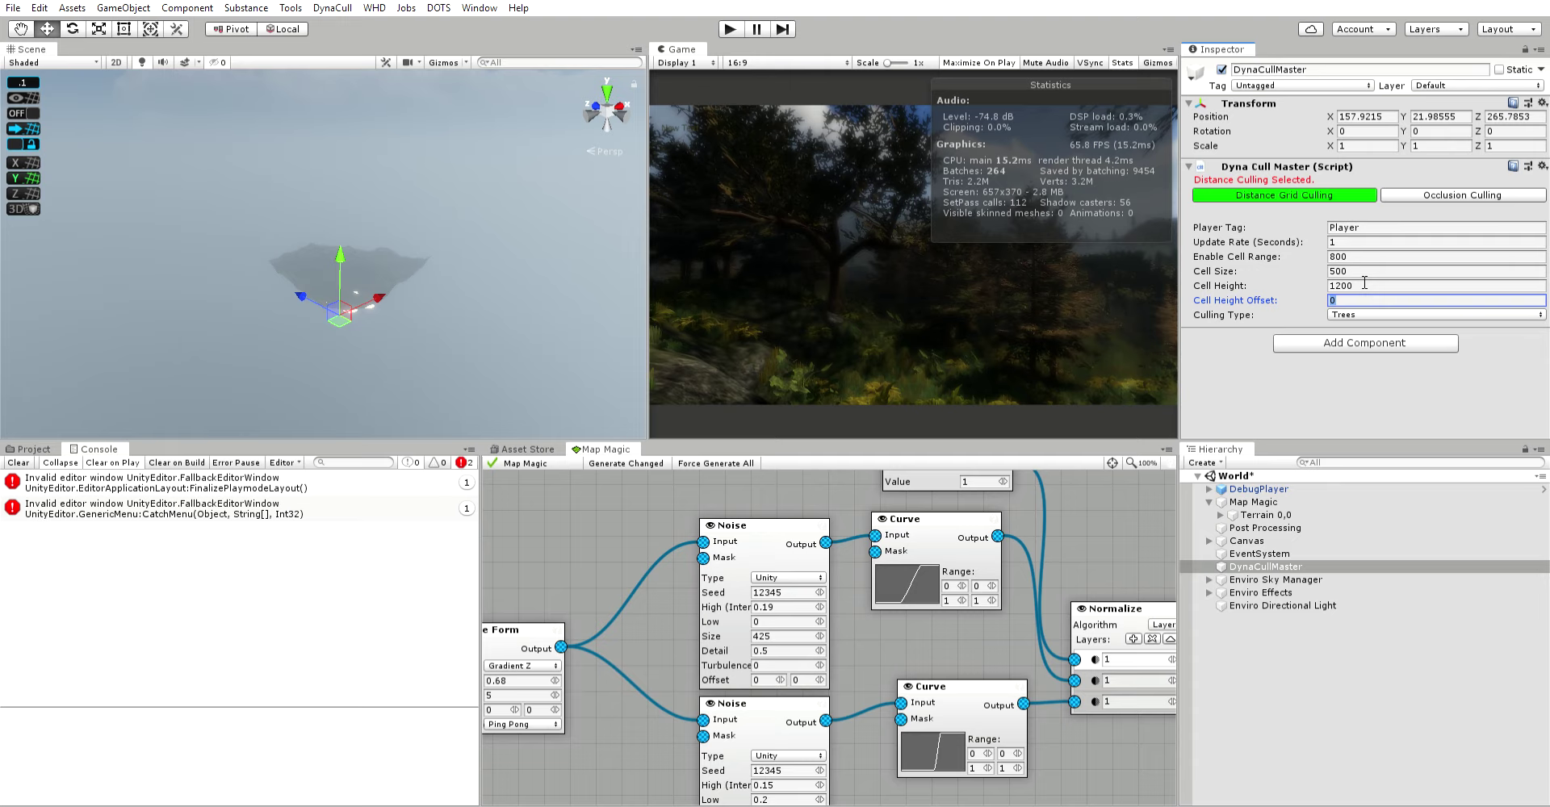
pyautogui.click(1339, 242)
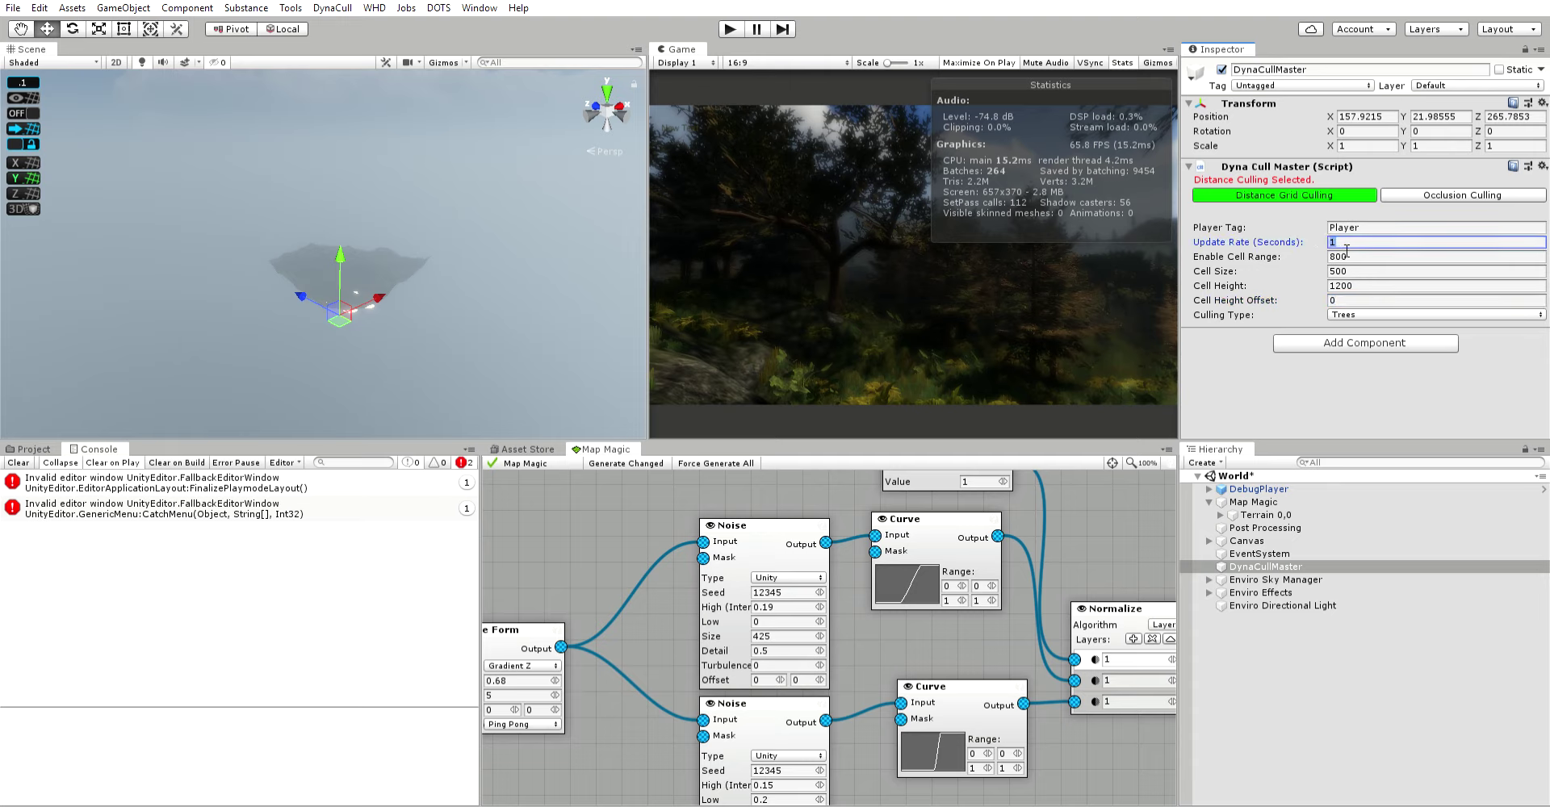
pyautogui.click(1356, 255)
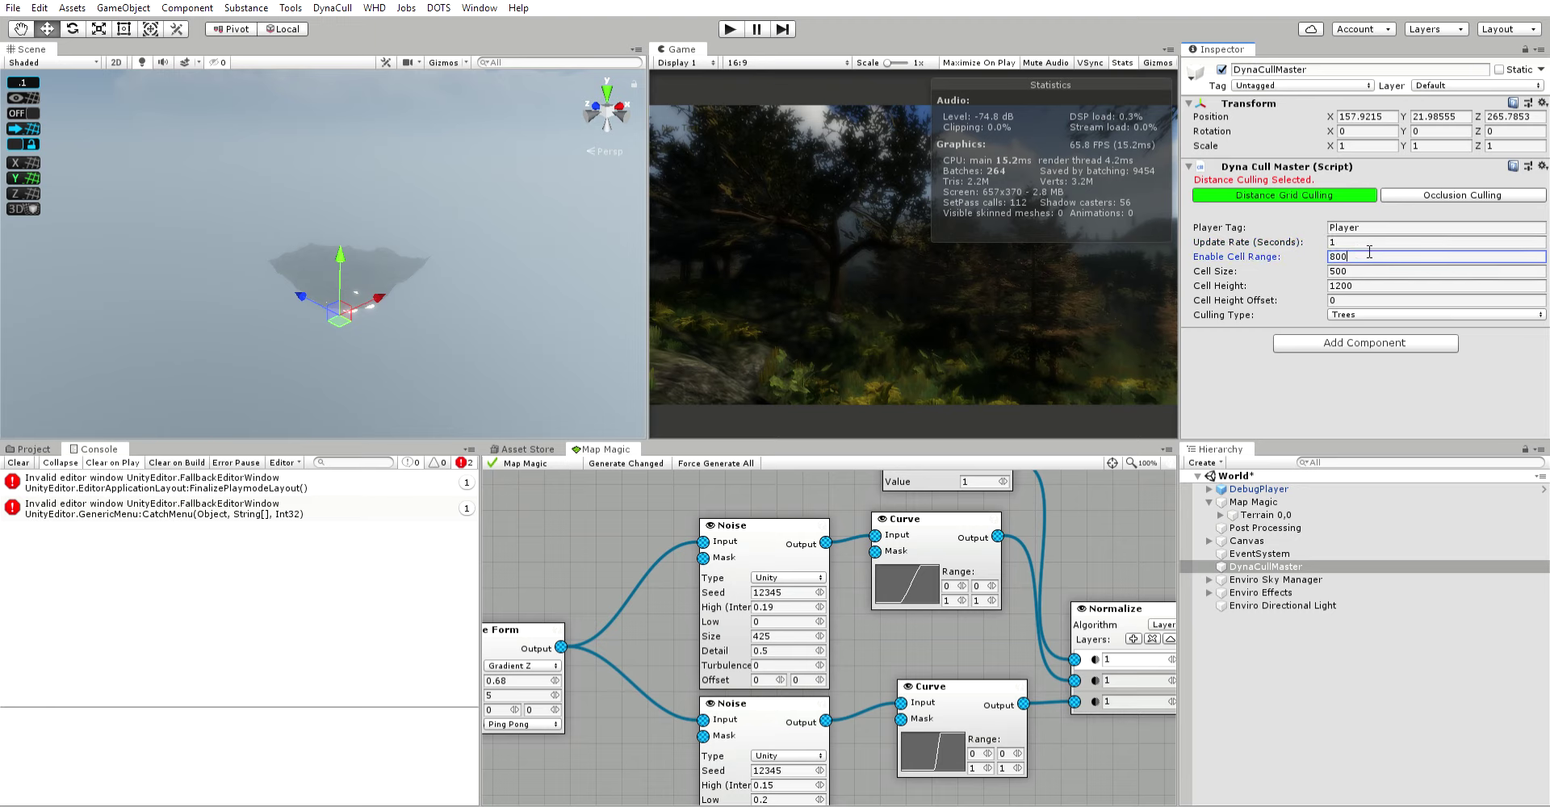
pyautogui.press('Tab')
pyautogui.click(1367, 282)
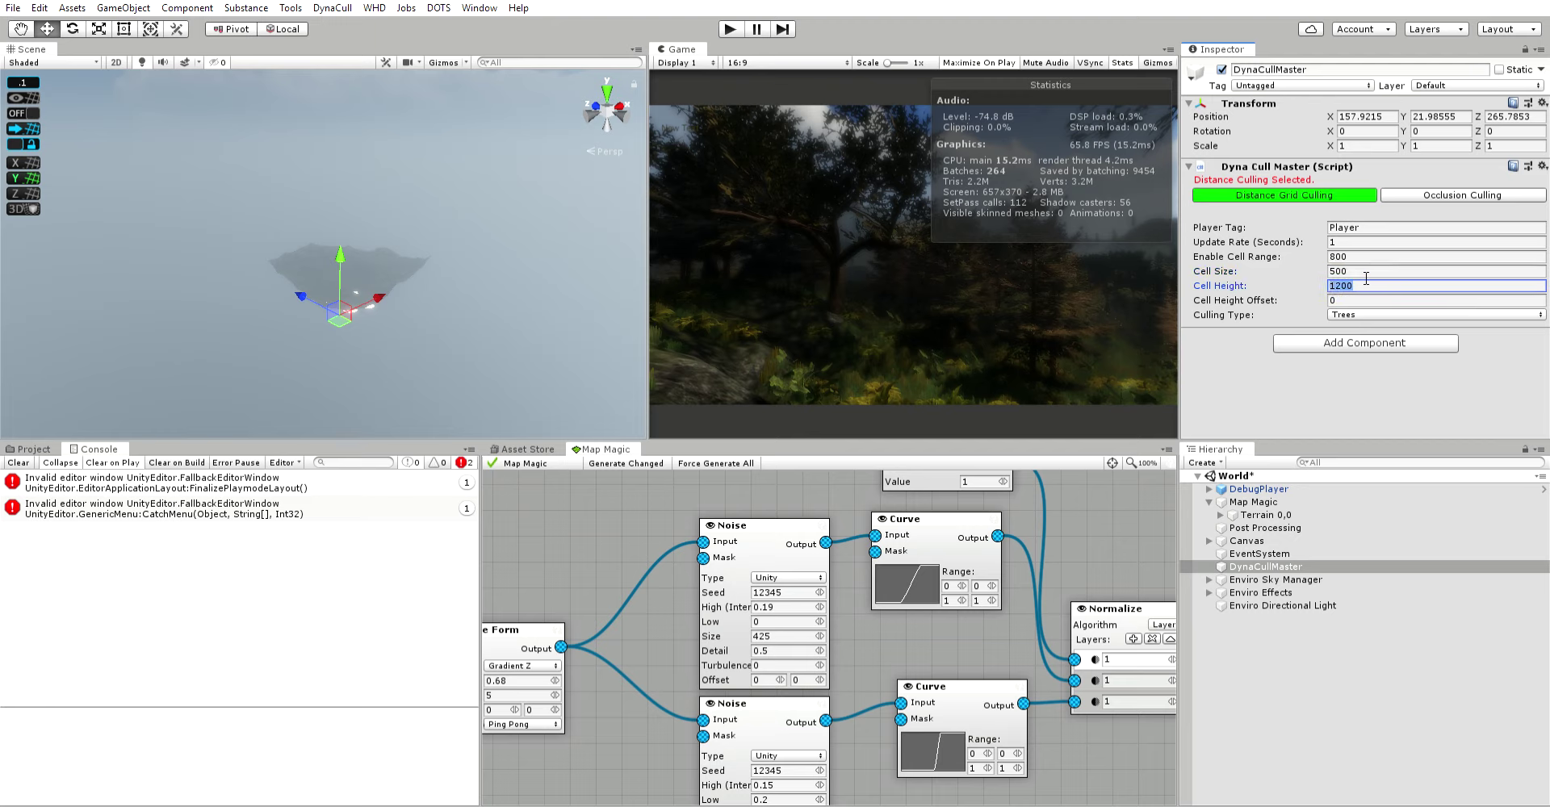
pyautogui.click(1385, 225)
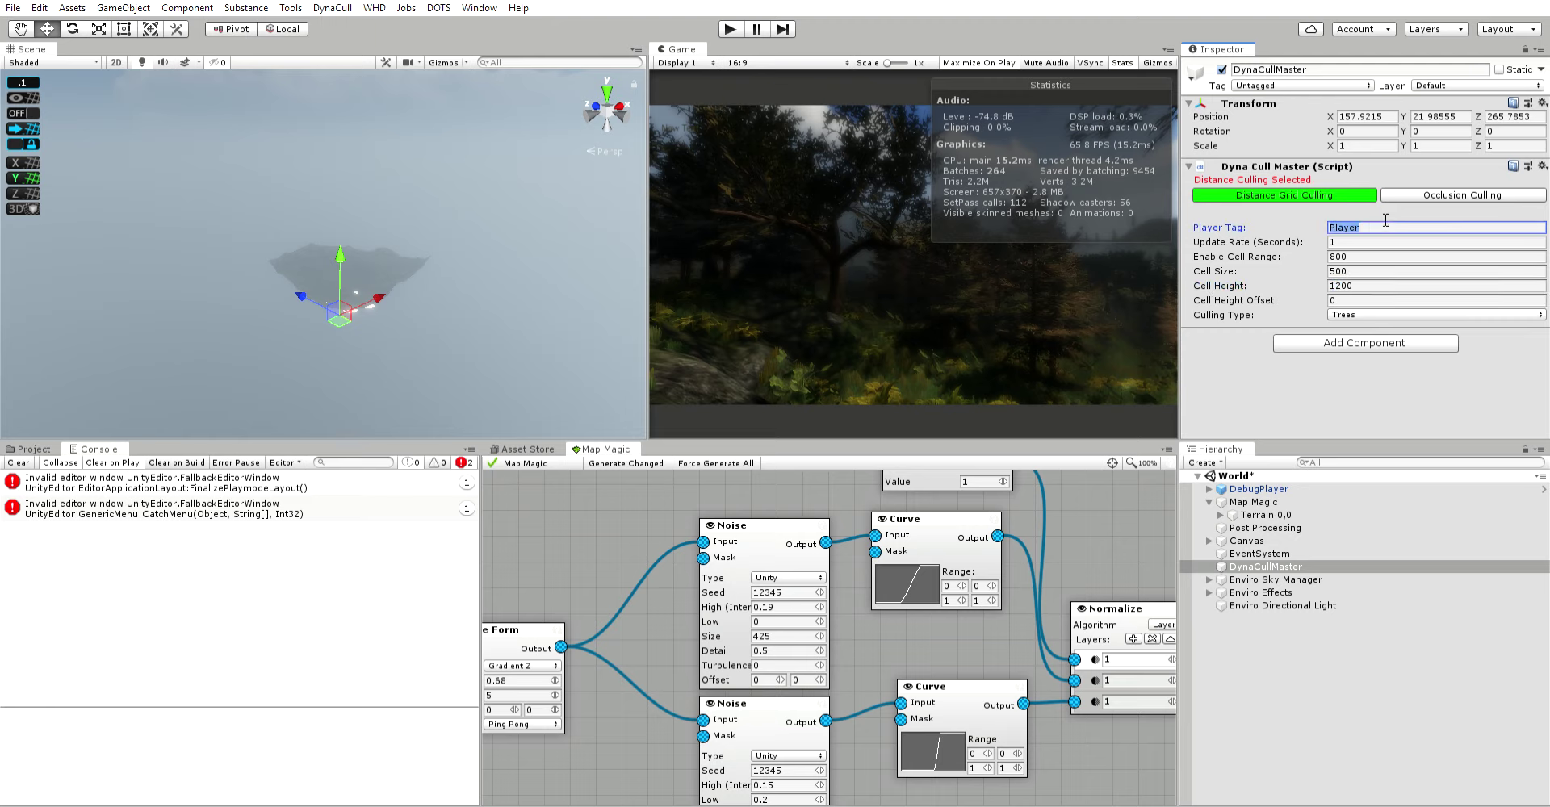
pyautogui.click(1347, 299)
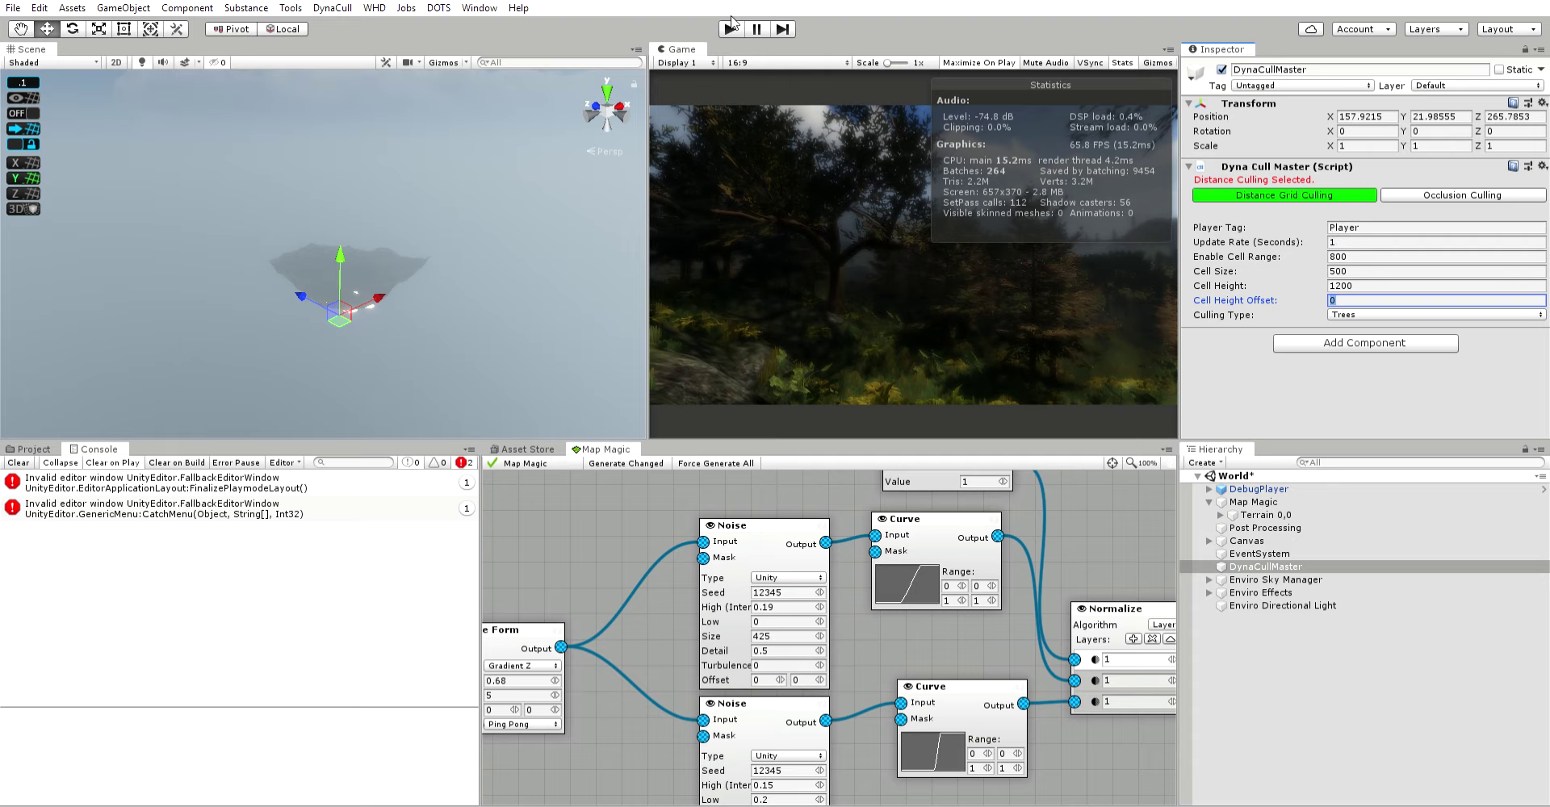
pyautogui.click(1266, 515)
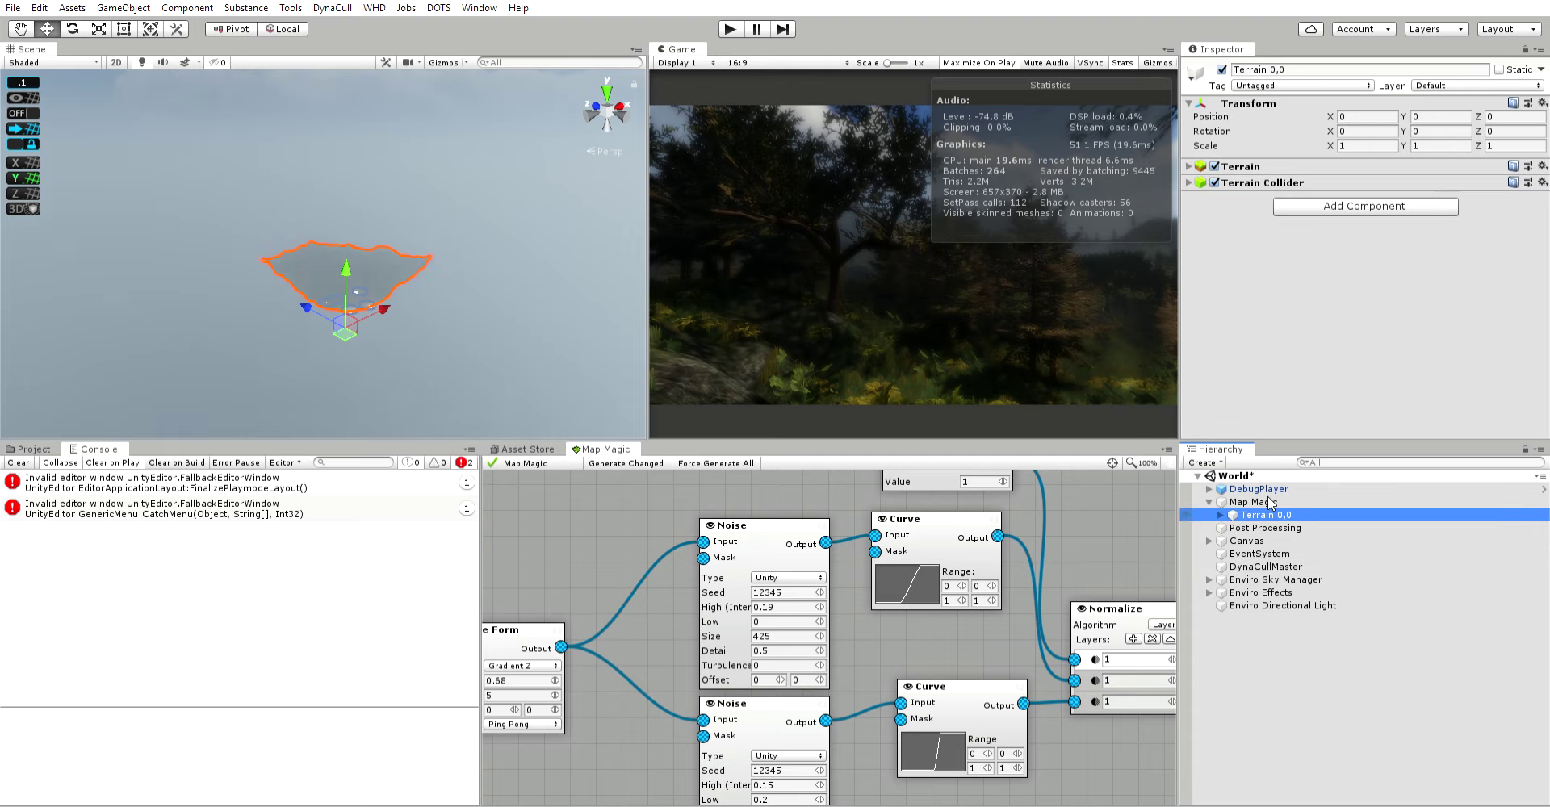
# Inspect Map Magic's script settings and Terrain 0,0, collapse the script, and start play mode.
pyautogui.click(1263, 502)
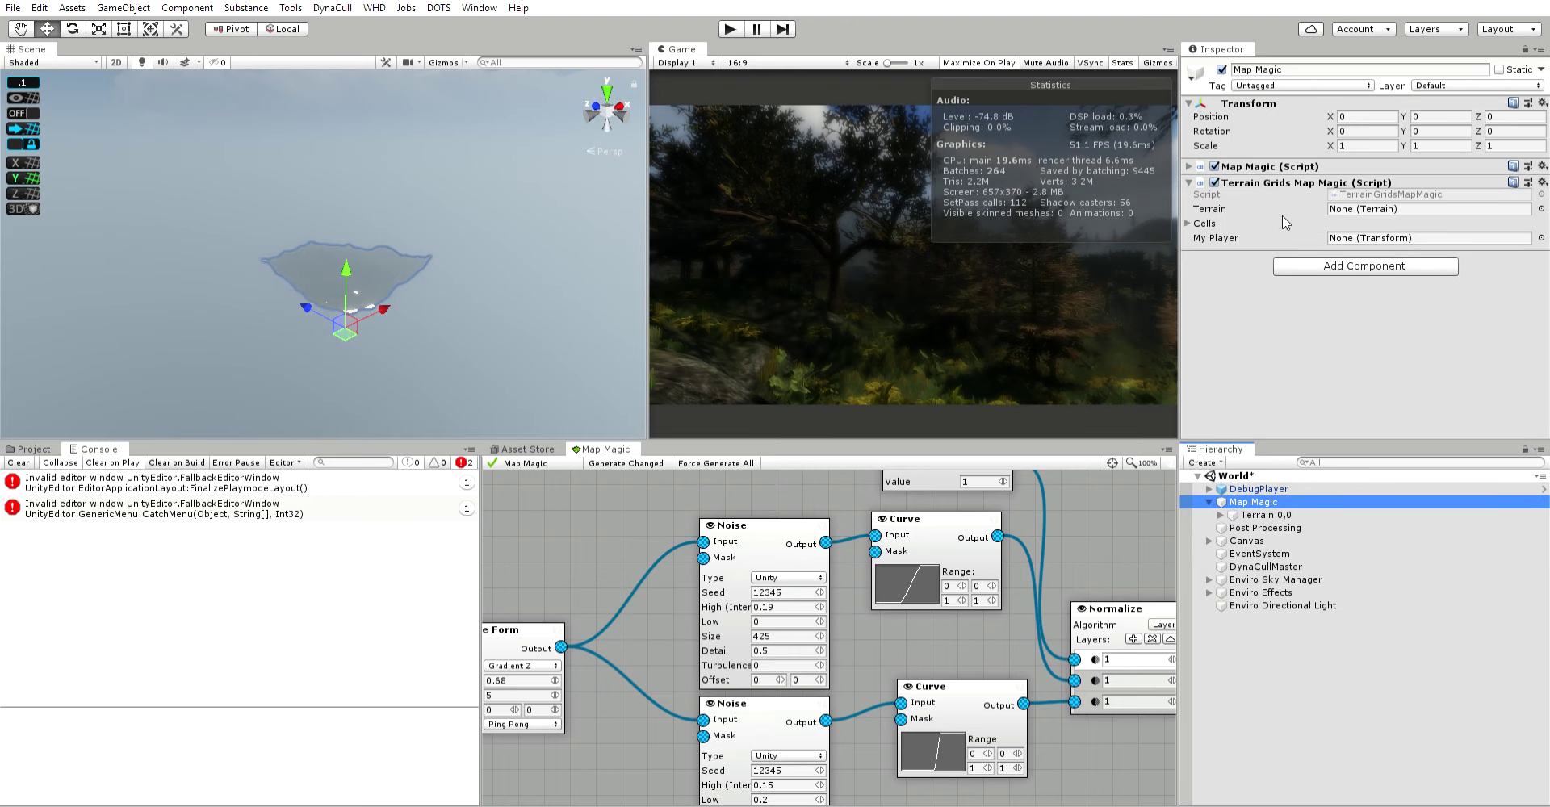
pyautogui.click(1264, 166)
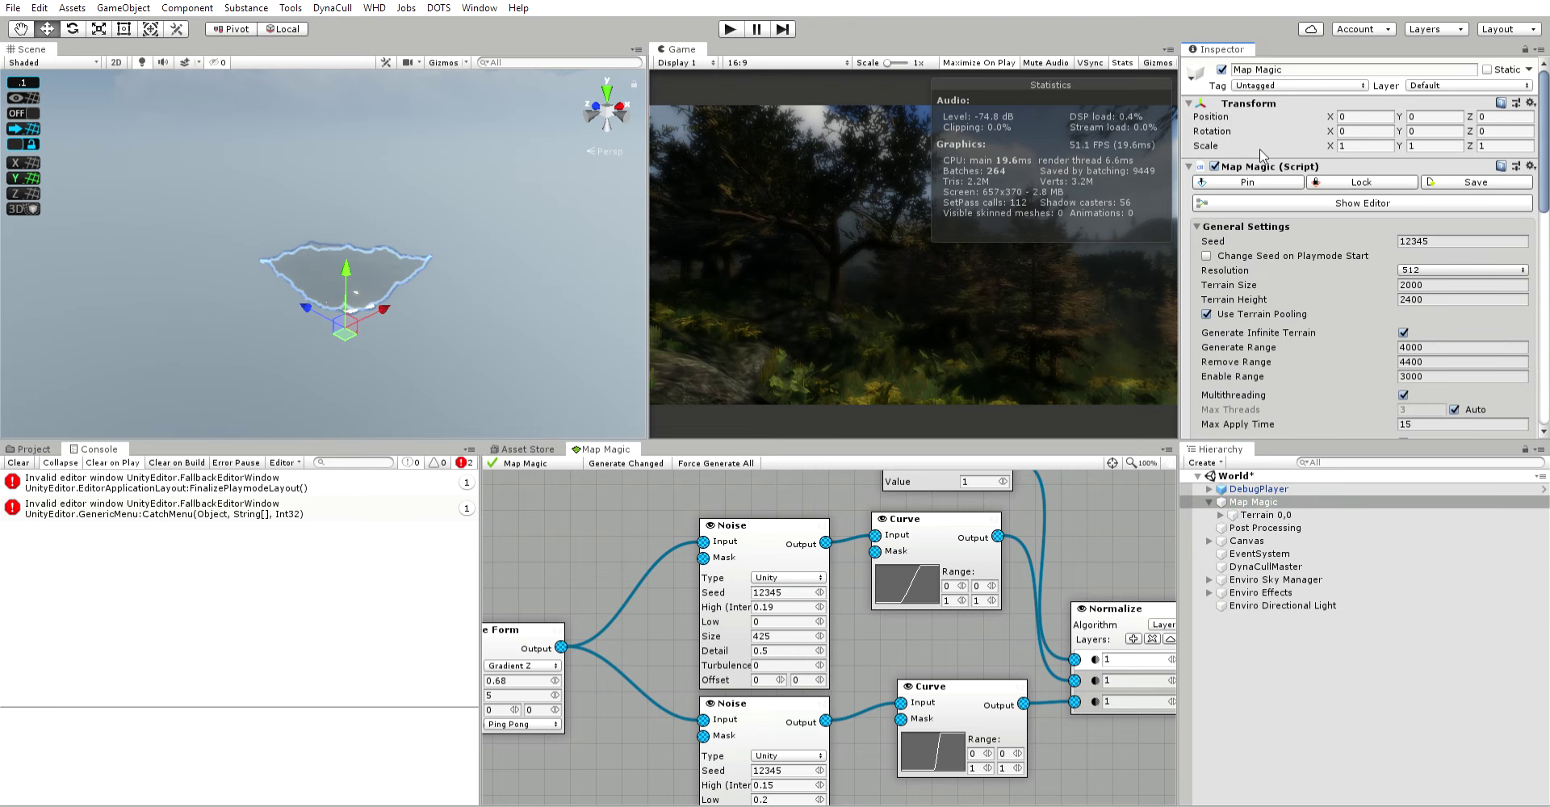
pyautogui.scroll(-3, 1269, 304)
pyautogui.scroll(-3, 1269, 305)
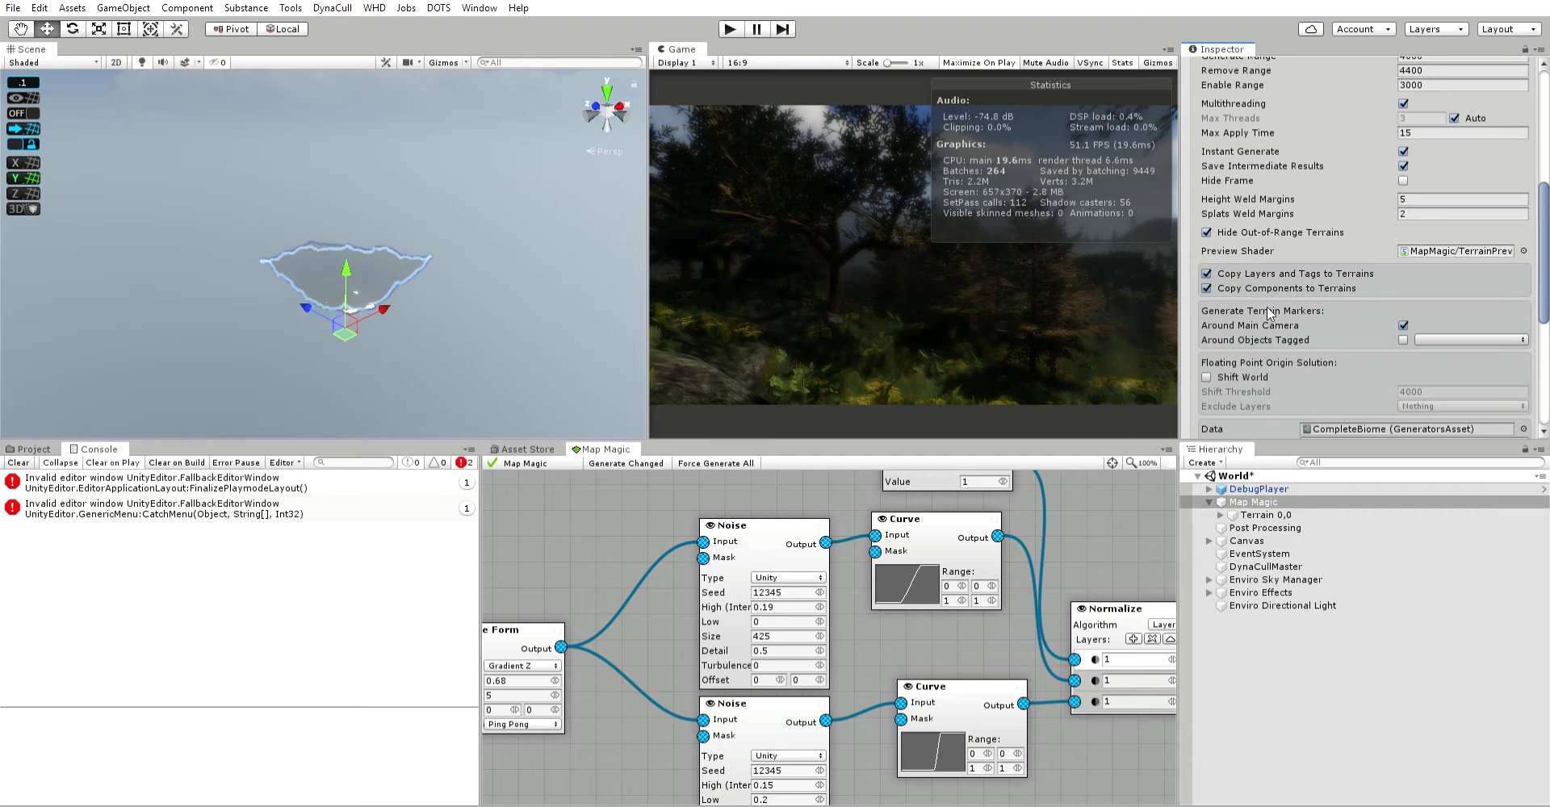
pyautogui.click(1248, 501)
pyautogui.press('Down')
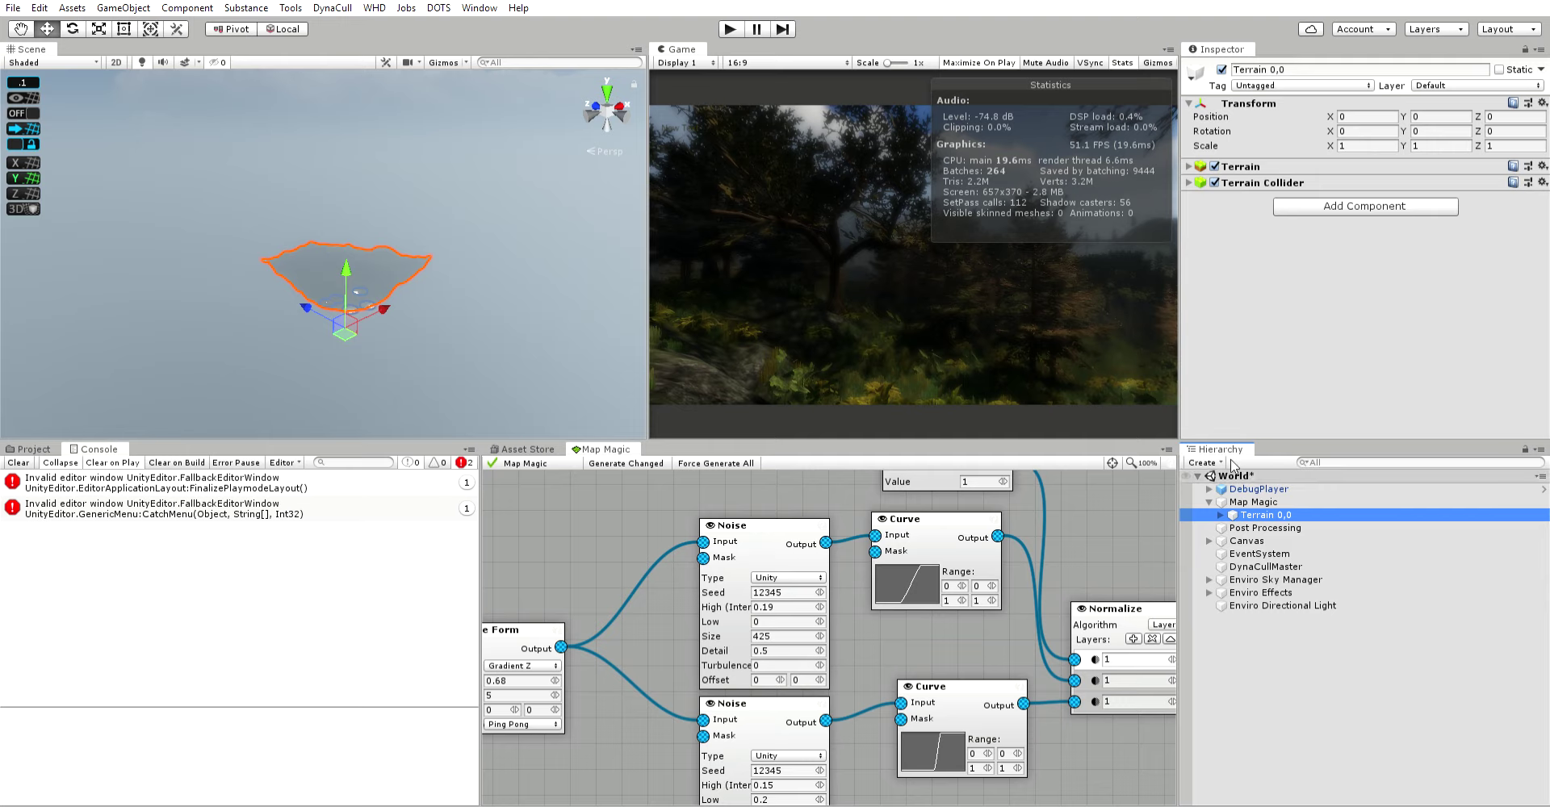
pyautogui.click(1252, 502)
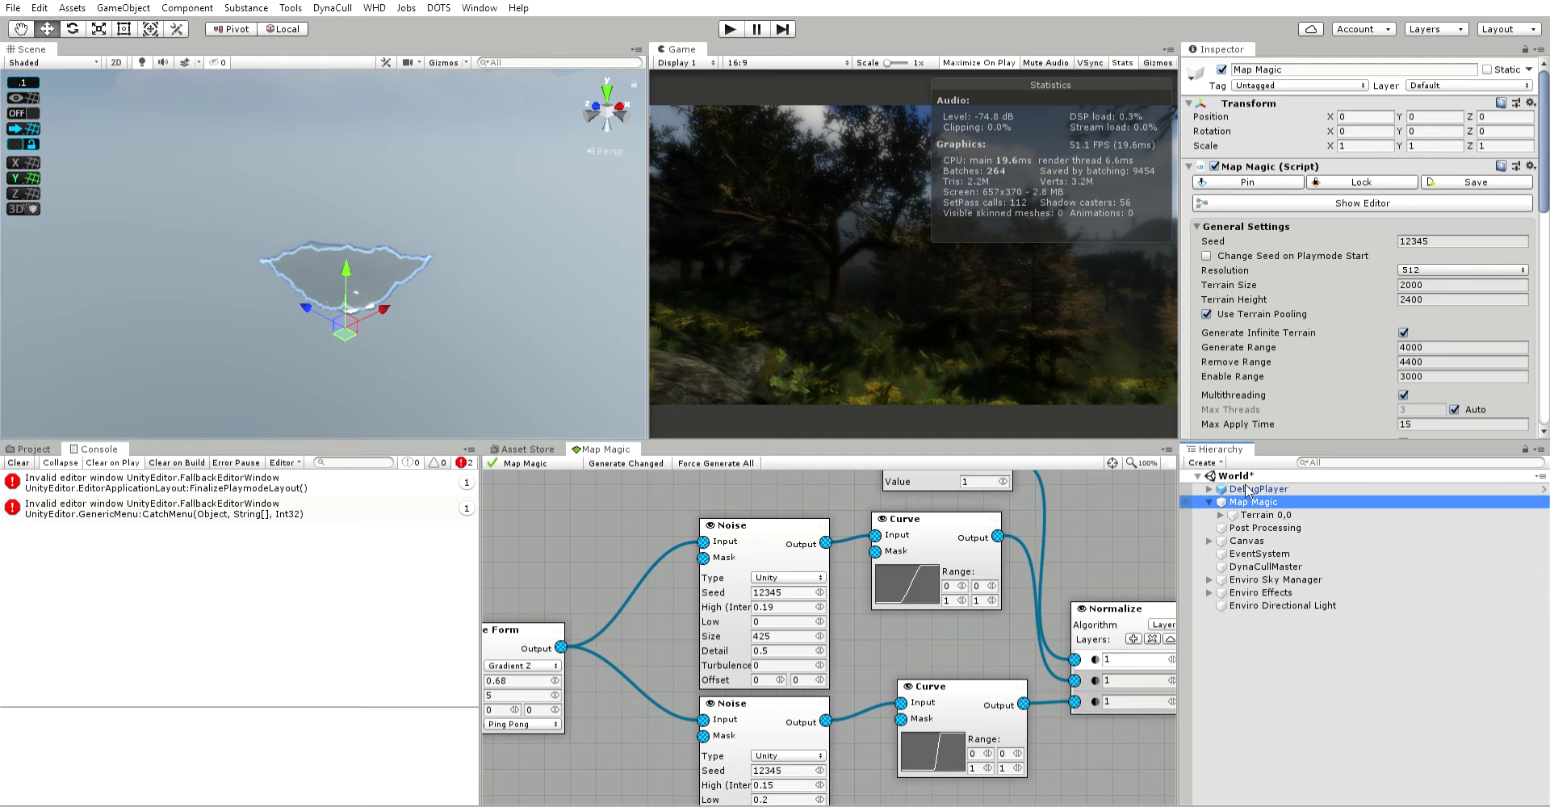
pyautogui.click(1261, 146)
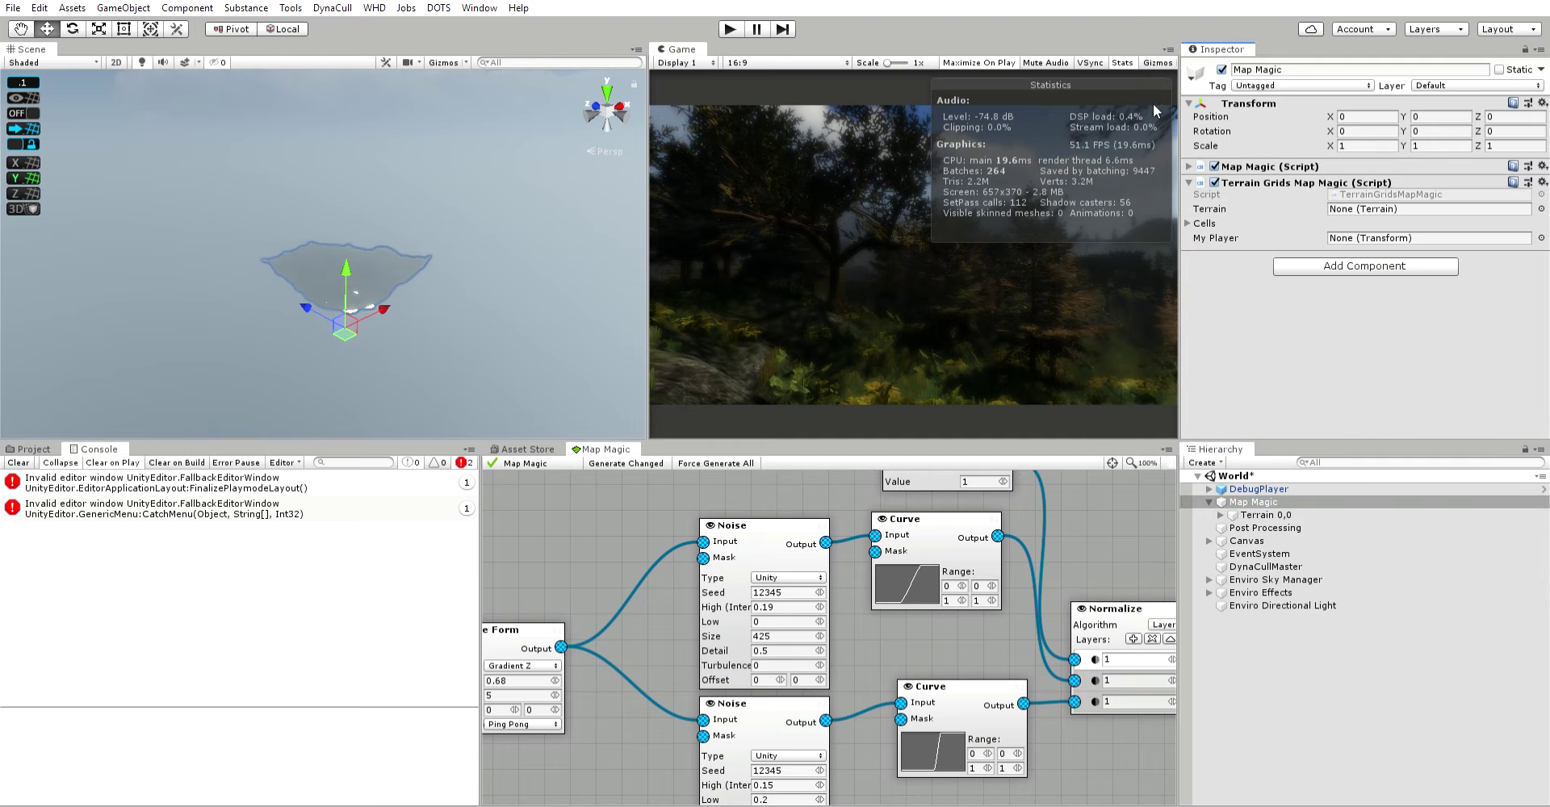
pyautogui.click(740, 22)
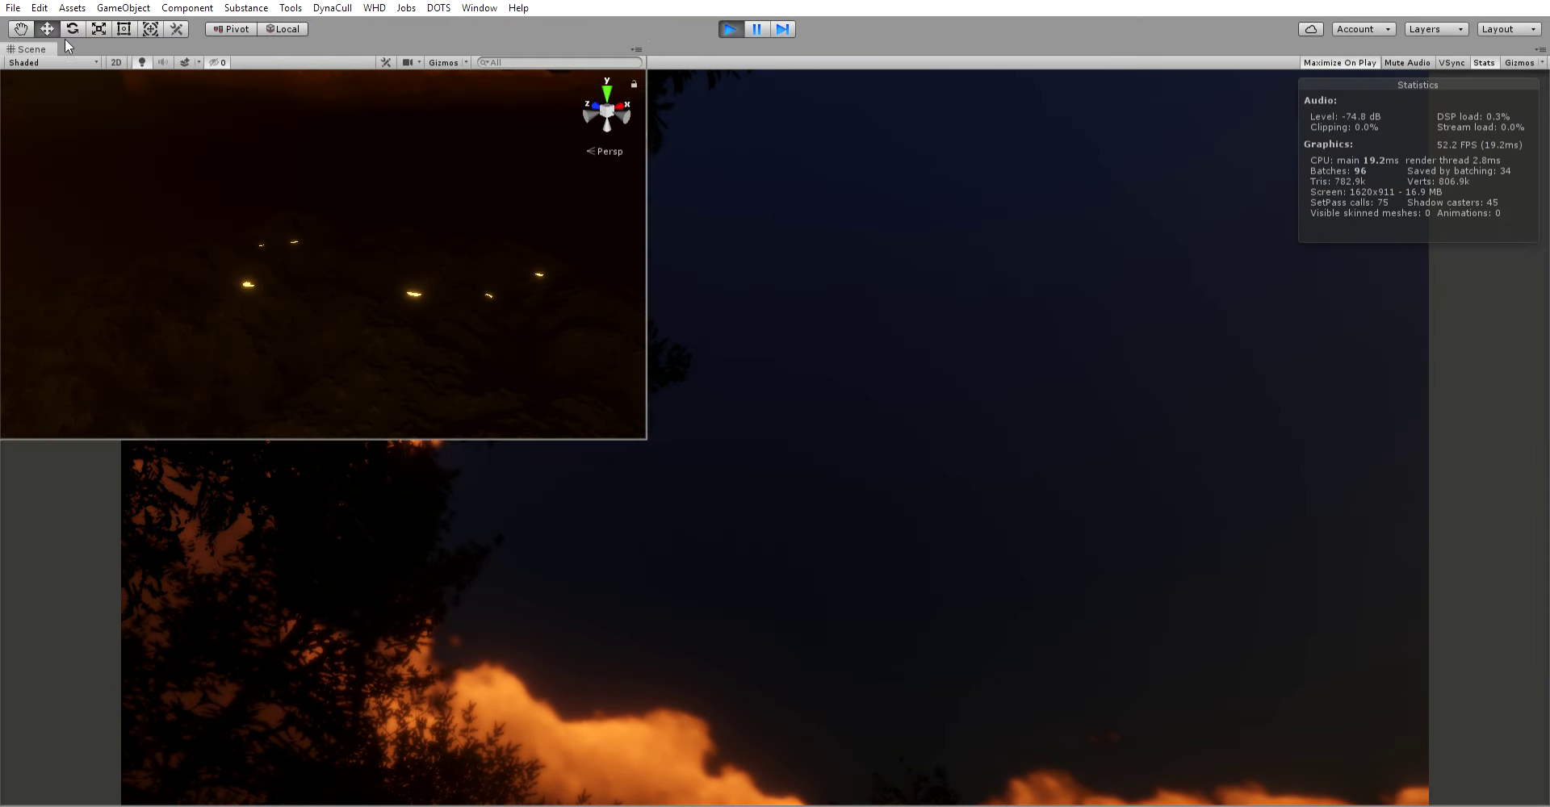
# Restore the docked editor layout from the full-size playing Game view with Shift+Space.
pyautogui.hotkey('shift', 'space')
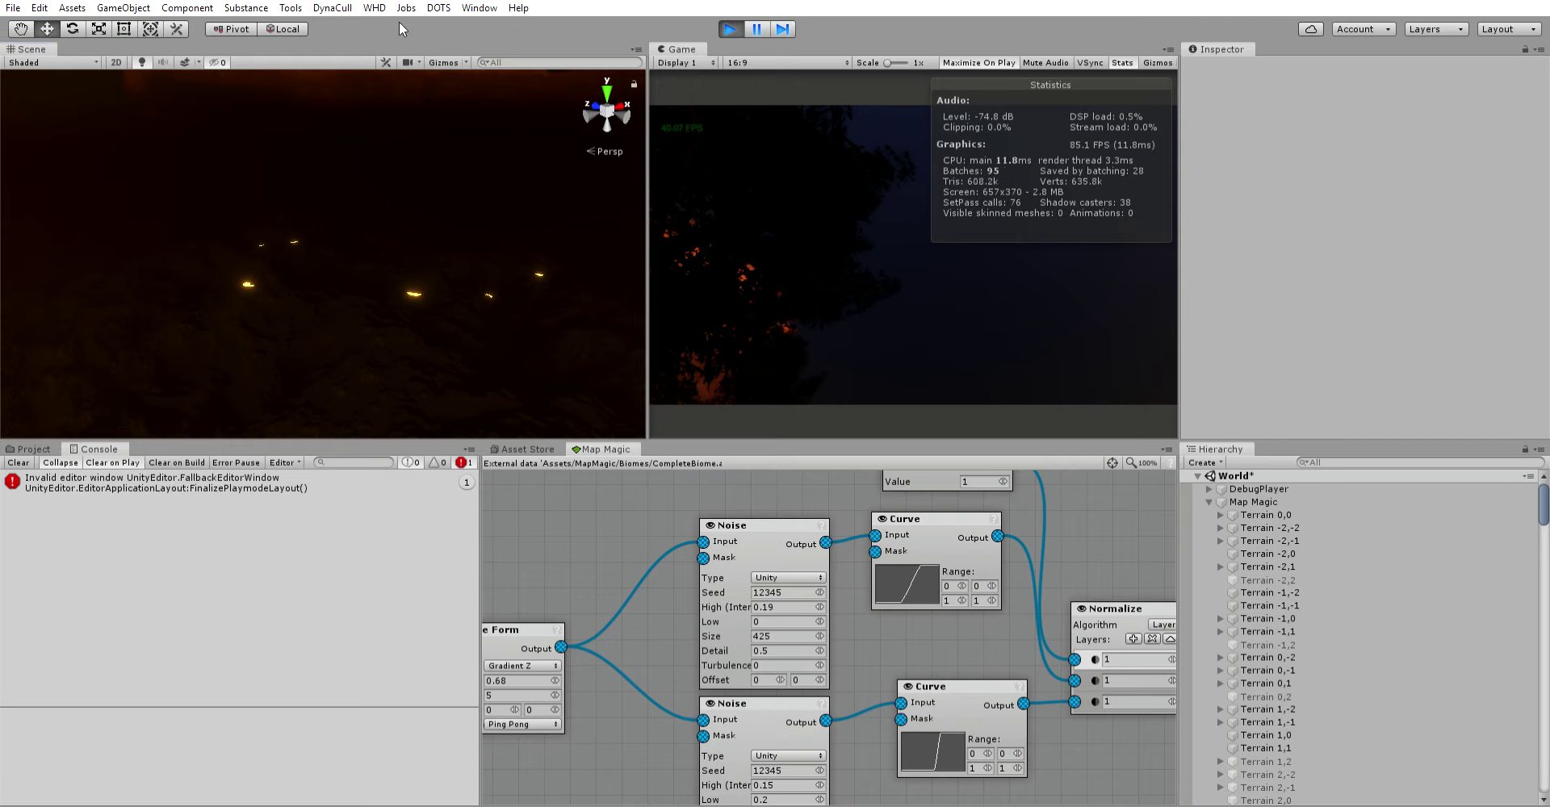
# On EnviroSky Standard, set Progress Time to None and the Hours slider to 12:00.
pyautogui.click(1209, 501)
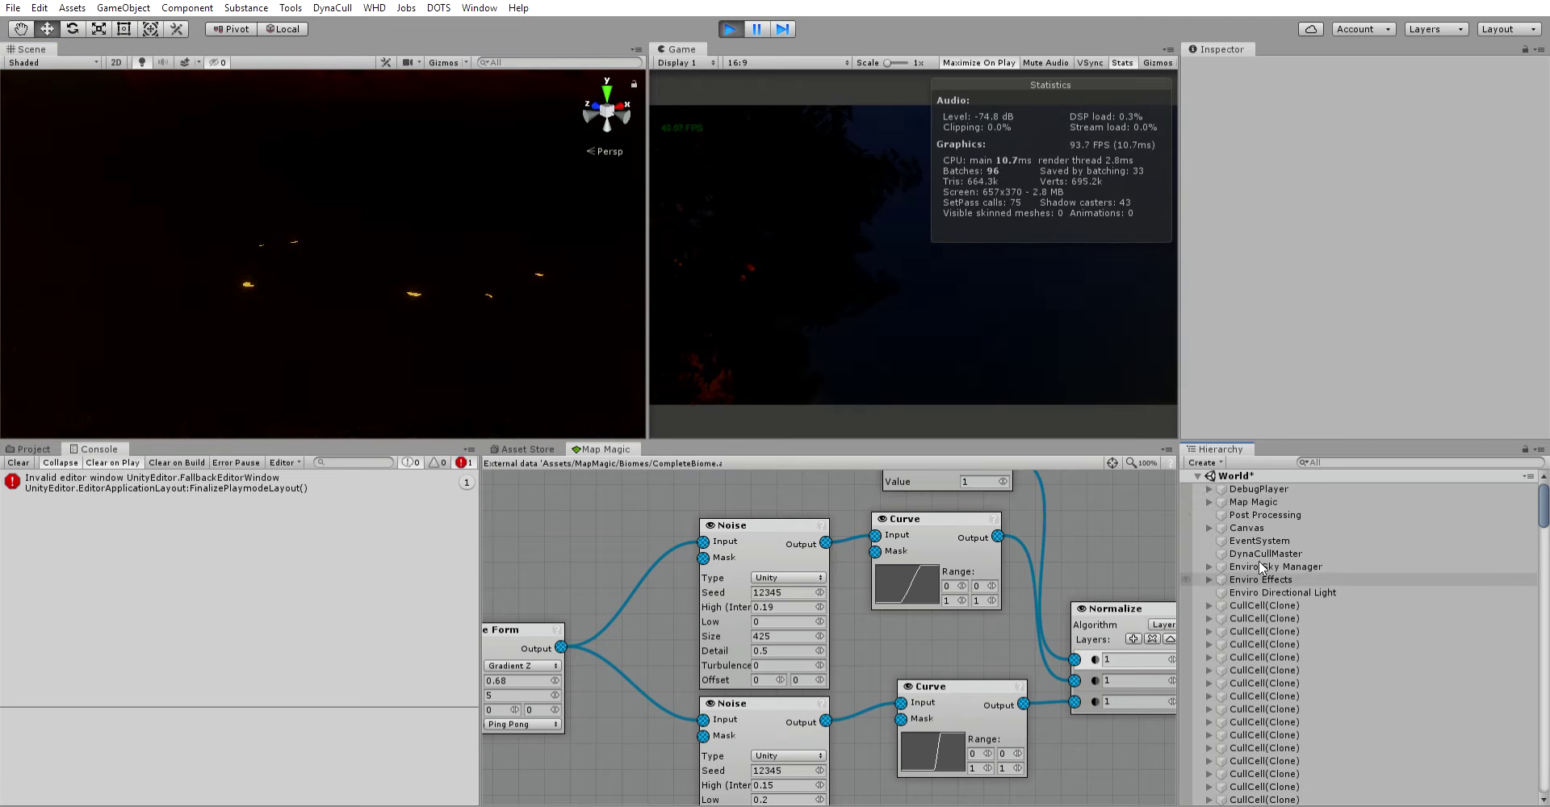
pyautogui.click(1209, 566)
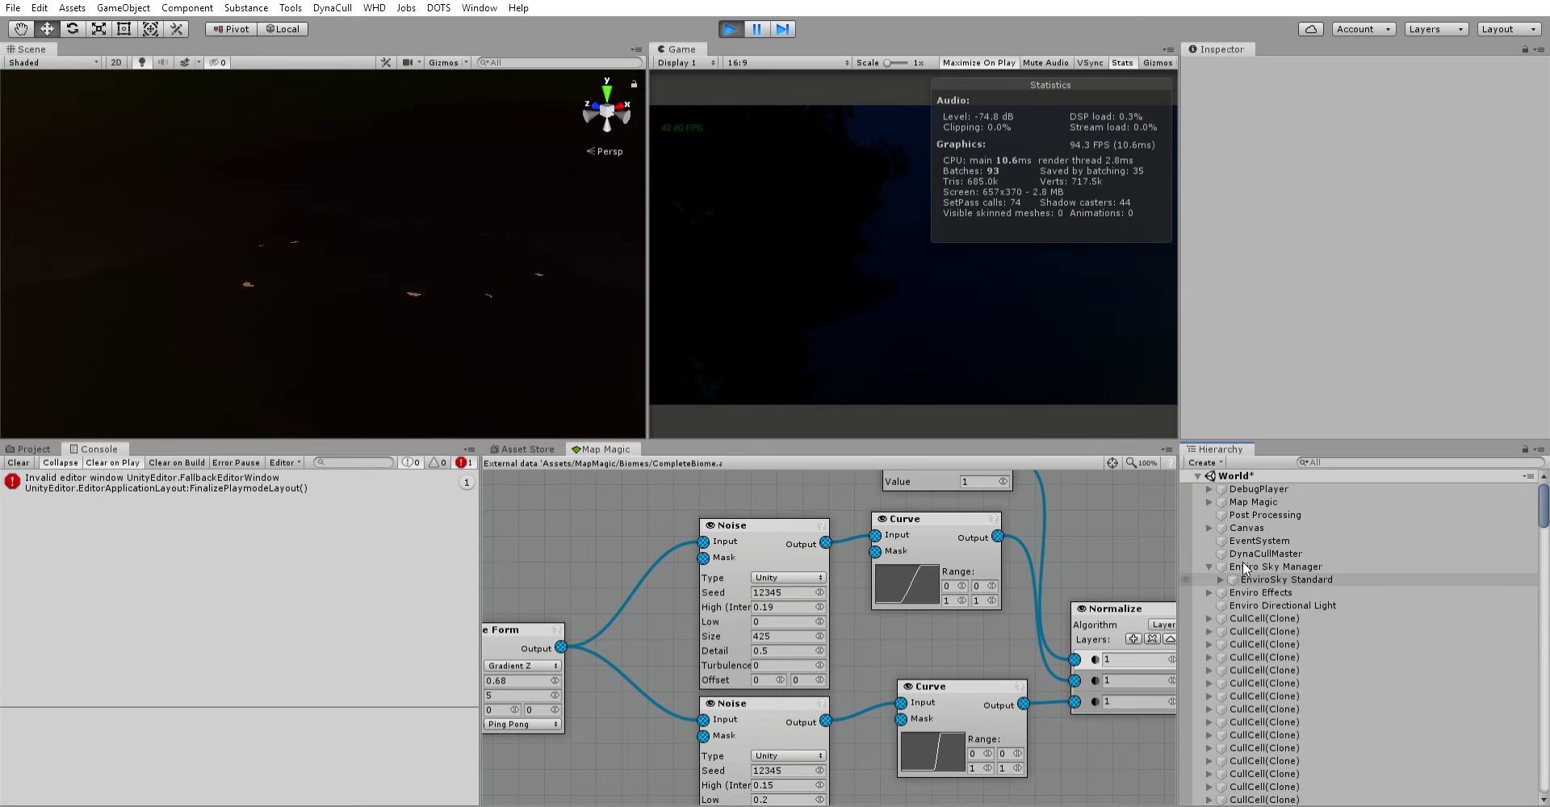
pyautogui.click(1259, 580)
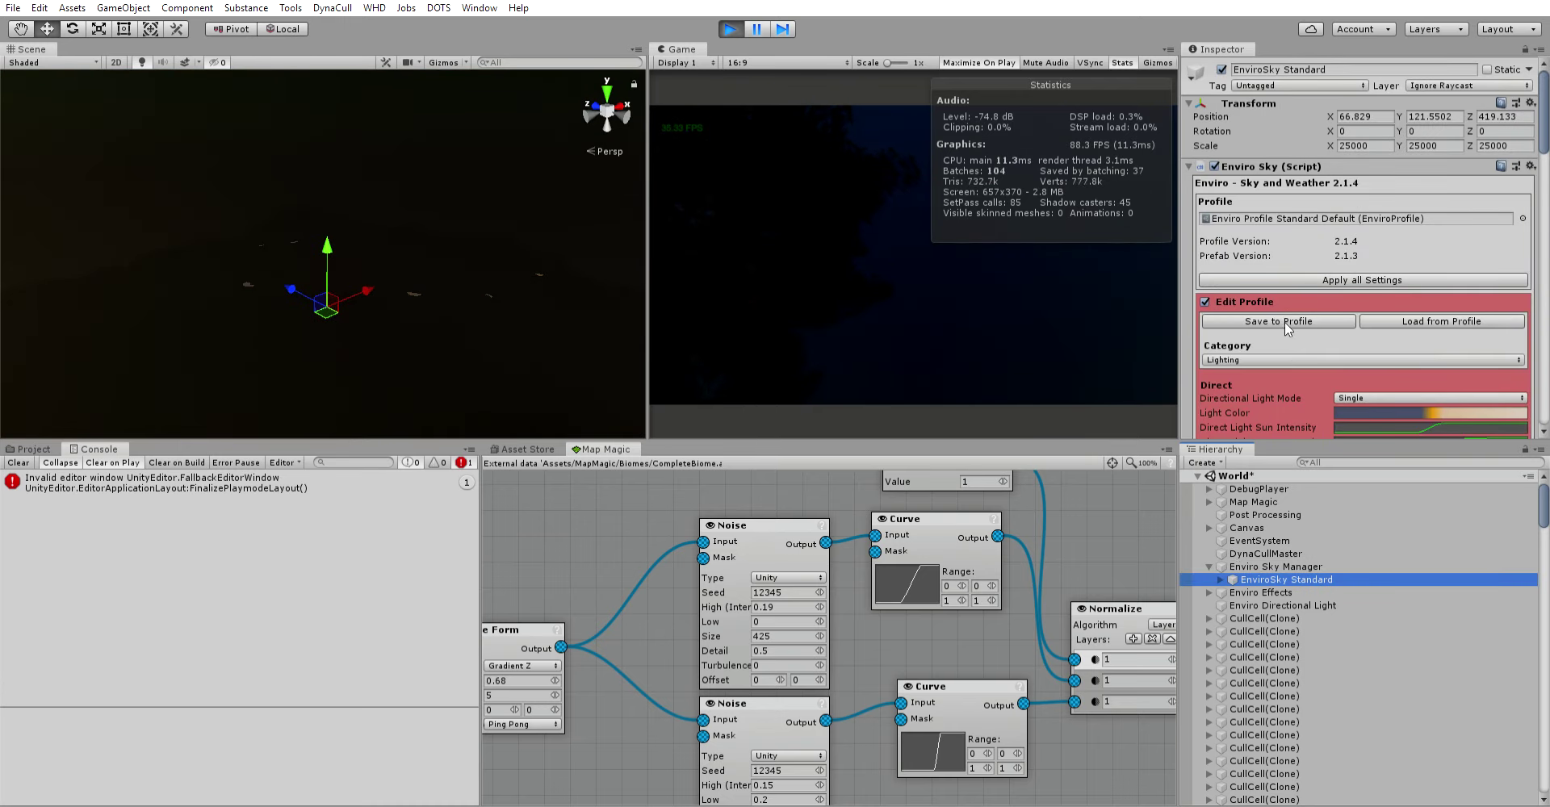
pyautogui.scroll(-5, 1276, 347)
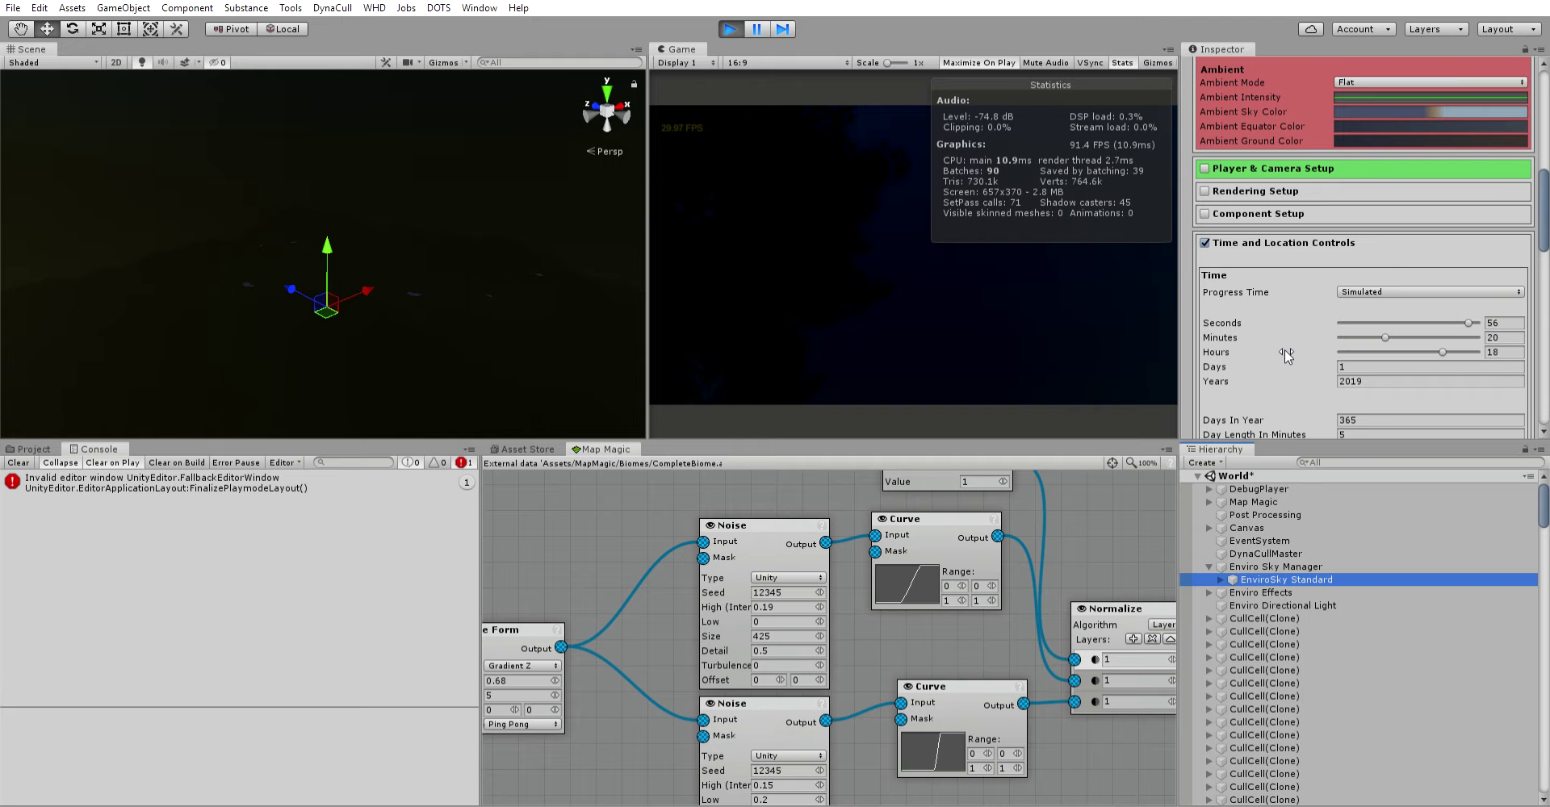
pyautogui.click(1373, 292)
pyautogui.click(1376, 297)
pyautogui.moveTo(1411, 336); pyautogui.dragTo(1281, 308)
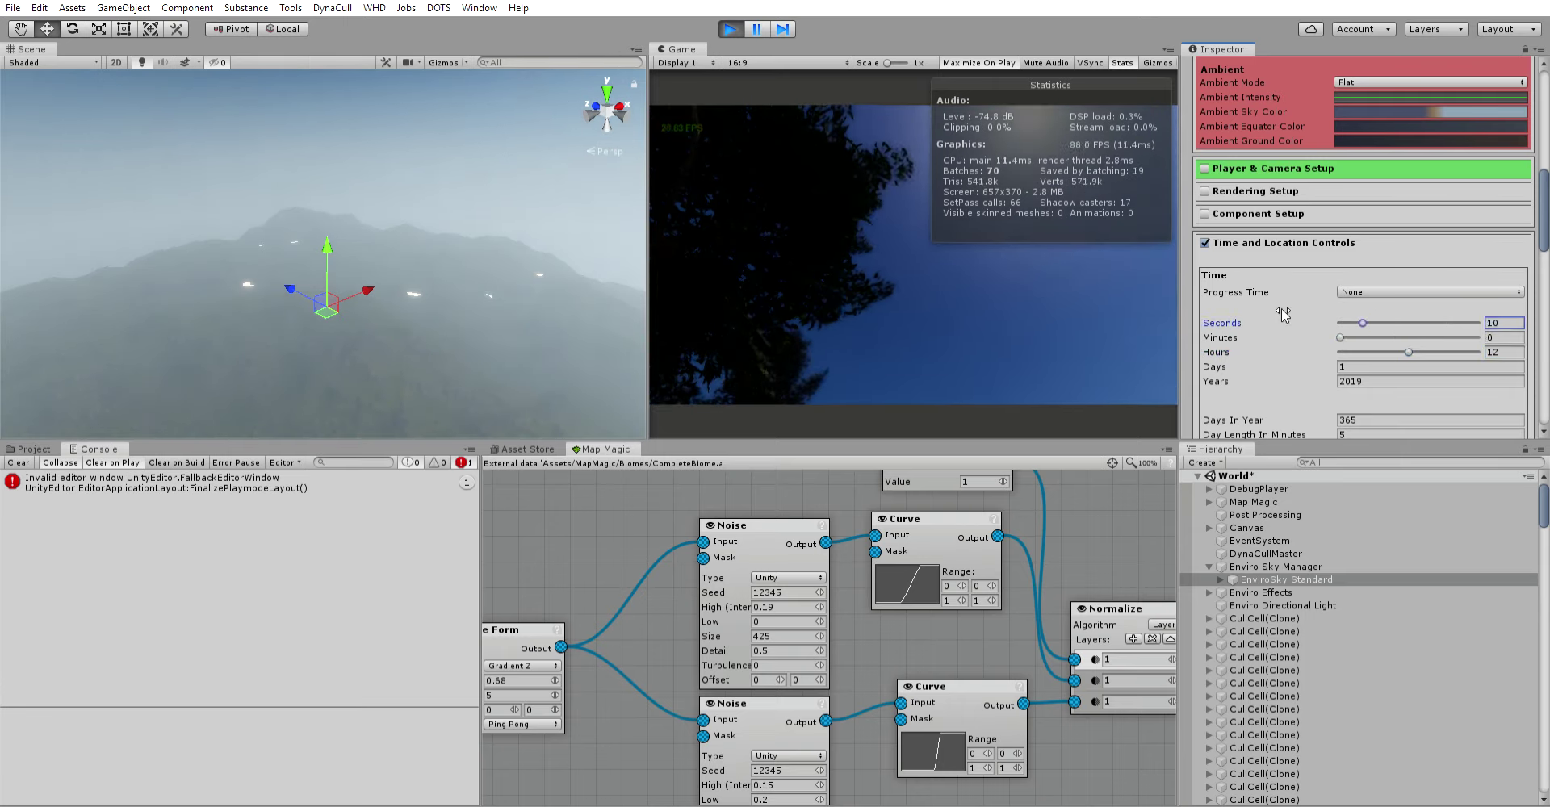
# Maximize the Scene view and fly the camera down and forward over the daylit mountain slope.
pyautogui.doubleClick(54, 51)
pyautogui.moveTo(197, 114); pyautogui.dragTo(768, 271, button='right')
pyautogui.press('w')
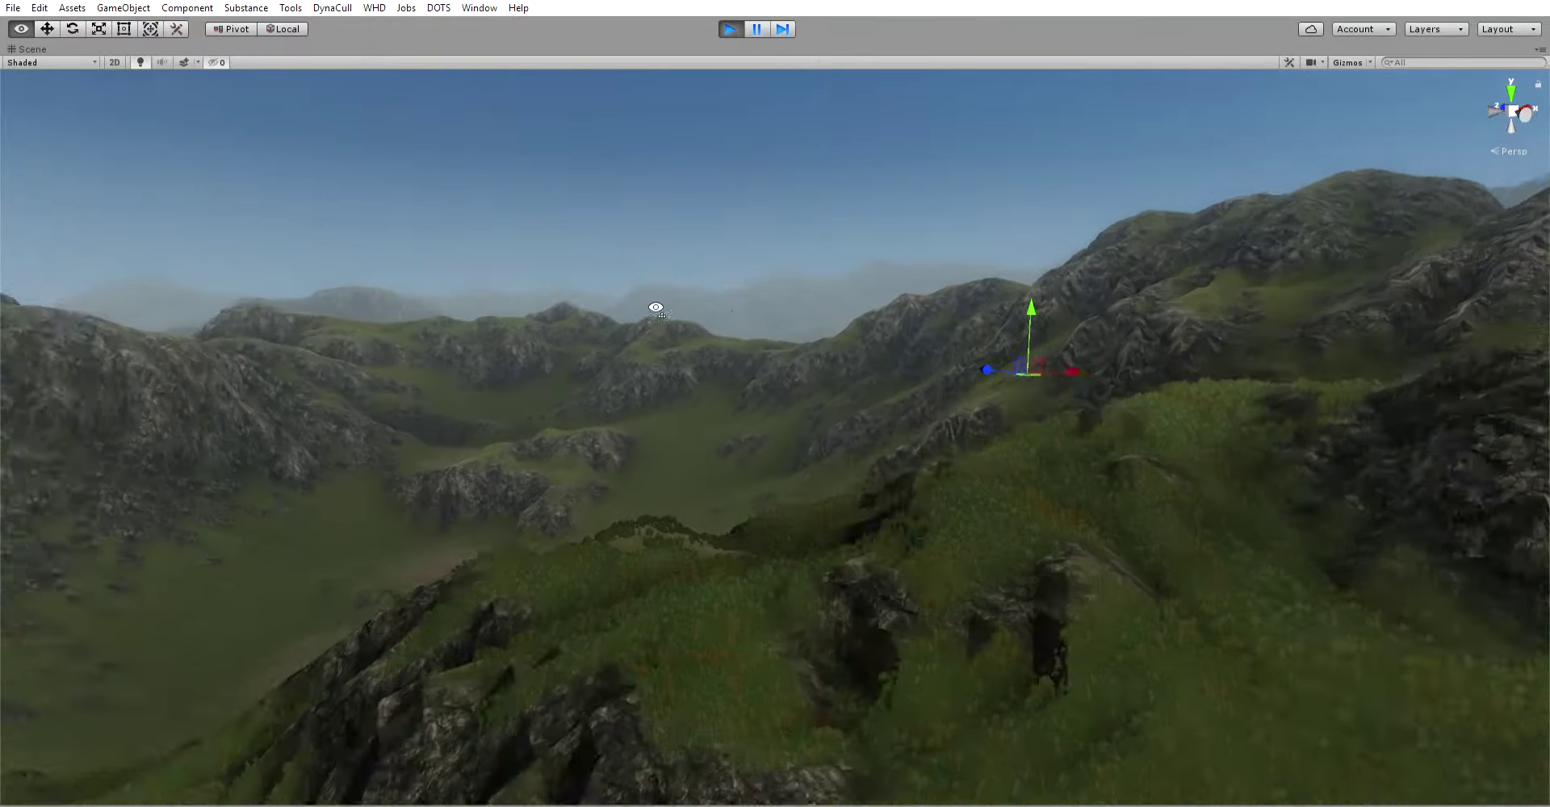
# Fly low over the grassy path and across the ridges to look down on forest and lakes.
pyautogui.moveTo(656, 308); pyautogui.dragTo(768, 297, button='right')
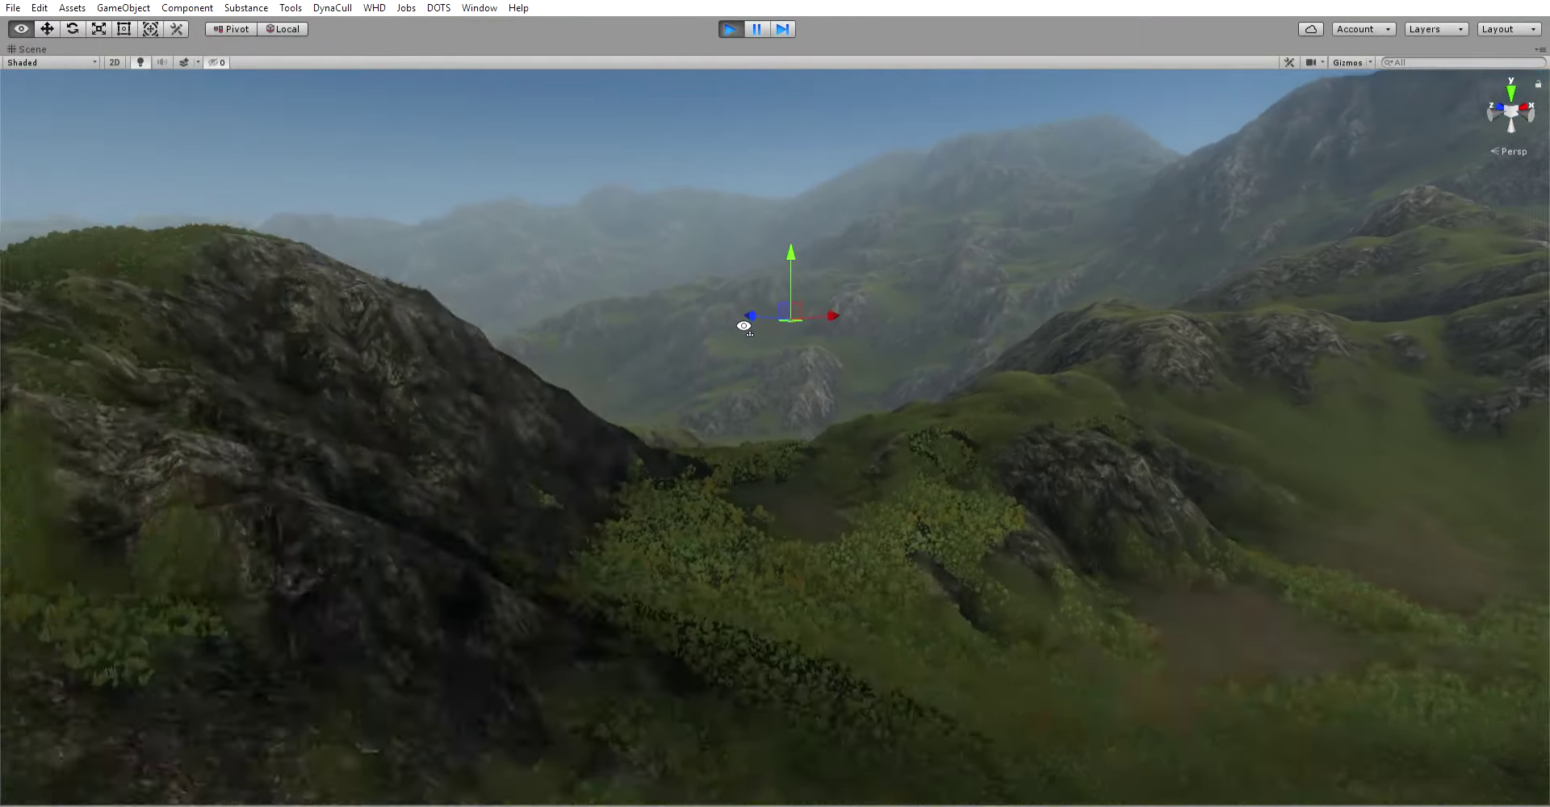
pyautogui.moveTo(744, 325); pyautogui.dragTo(743, 323, button='right')
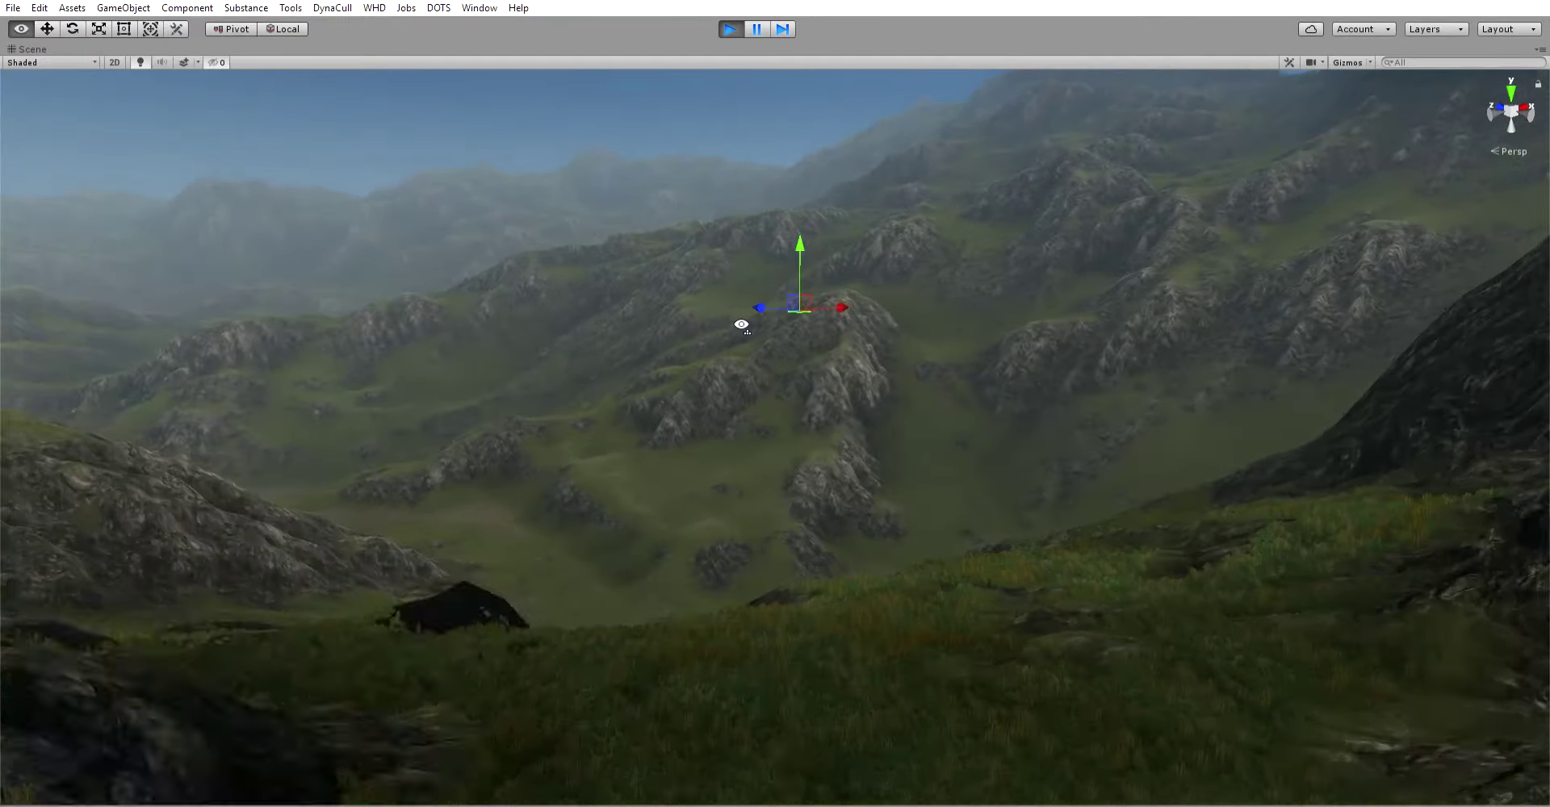
pyautogui.moveTo(741, 325); pyautogui.dragTo(741, 325, button='right')
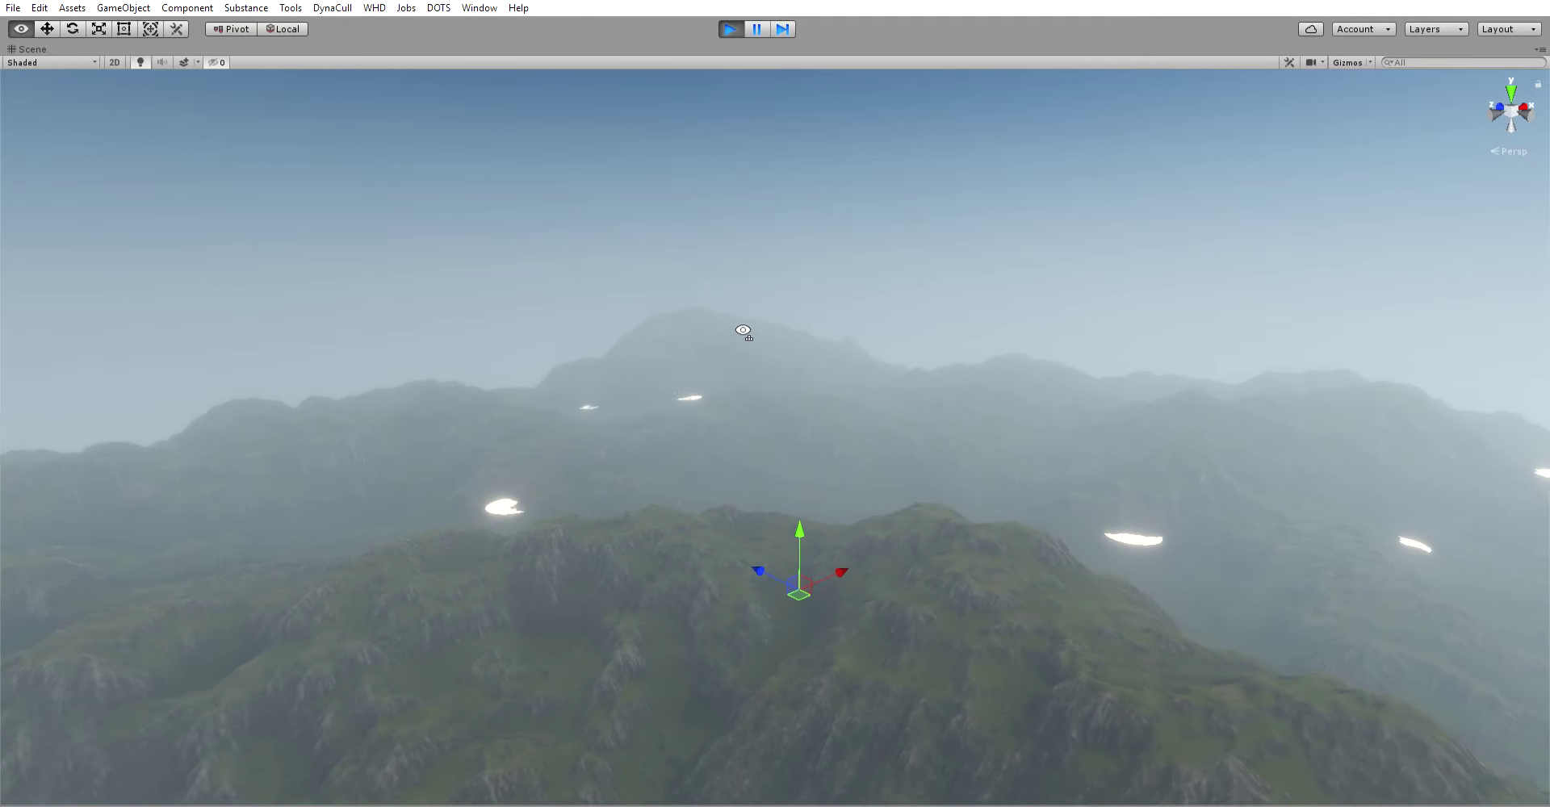
pyautogui.moveTo(767, 338); pyautogui.dragTo(1027, 389, button='right')
pyautogui.moveTo(908, 378); pyautogui.dragTo(1076, 385, button='right')
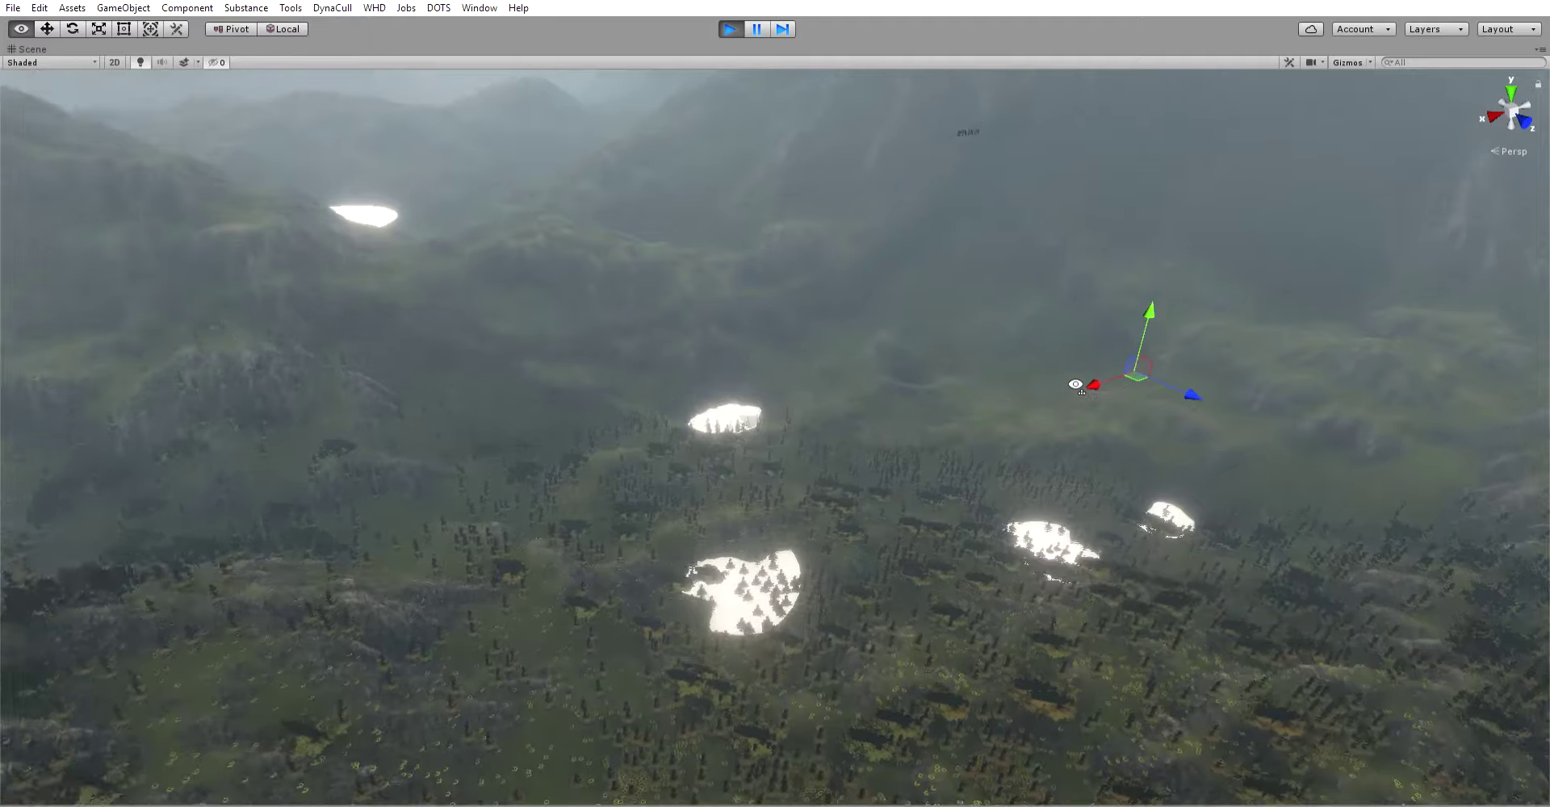
# Fly past the forested hills to a new valley with floating trees above a bright lake.
pyautogui.moveTo(1233, 414); pyautogui.dragTo(1385, 378, button='right')
pyautogui.moveTo(788, 364); pyautogui.dragTo(832, 354, button='right')
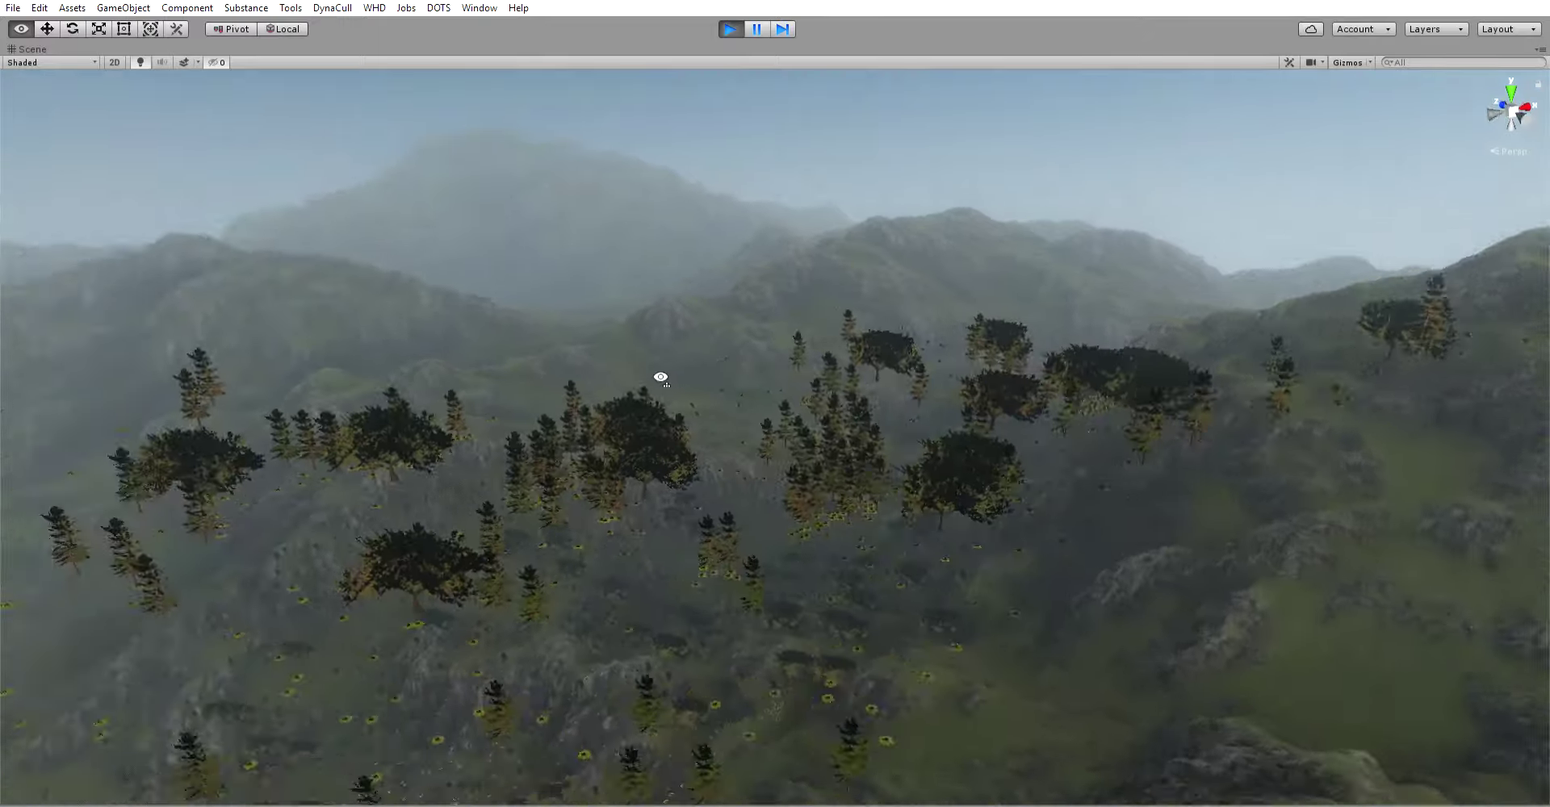
pyautogui.moveTo(661, 377); pyautogui.dragTo(1384, 192, button='right')
pyautogui.moveTo(1212, 195); pyautogui.dragTo(838, 389, button='right')
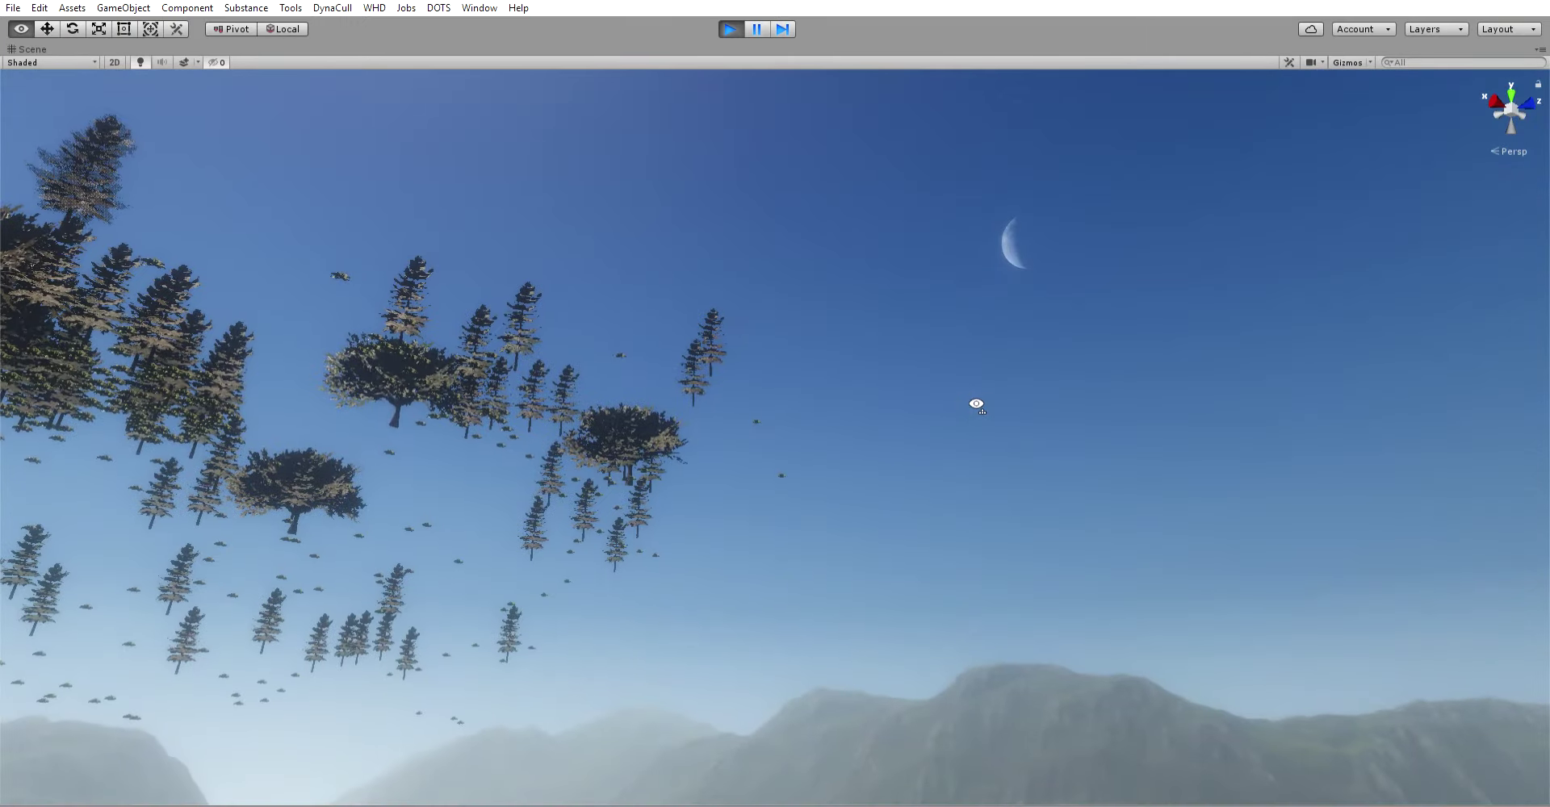
pyautogui.moveTo(976, 404); pyautogui.dragTo(1237, 594, button='right')
pyautogui.press('w')
pyautogui.moveTo(1178, 593); pyautogui.dragTo(1332, 560, button='right')
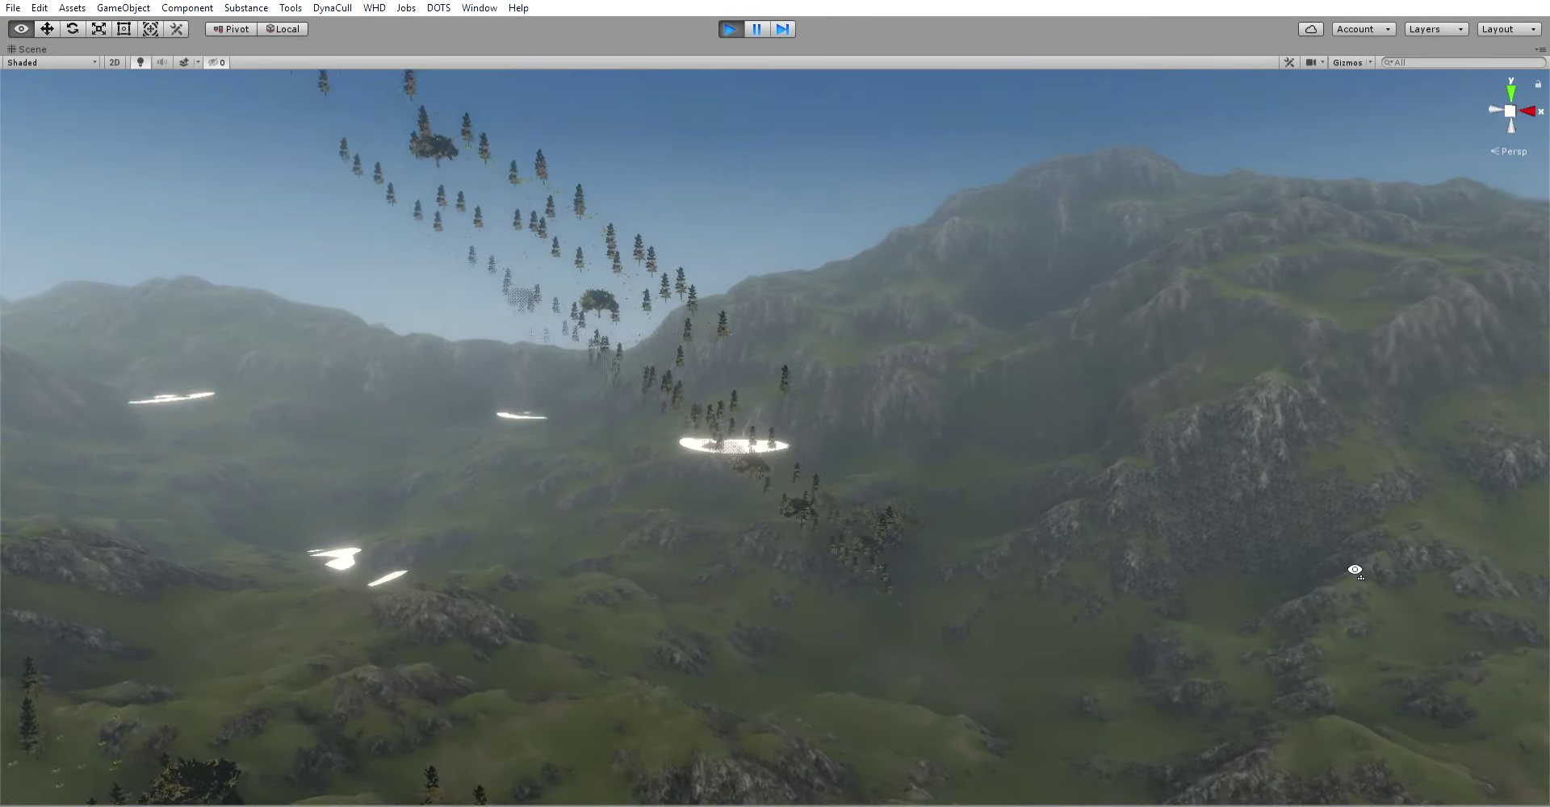
# Fly past the lake and pale plateau down the grassy slope to overlook the forested valley's three ponds.
pyautogui.moveTo(1322, 568); pyautogui.dragTo(924, 590, button='right')
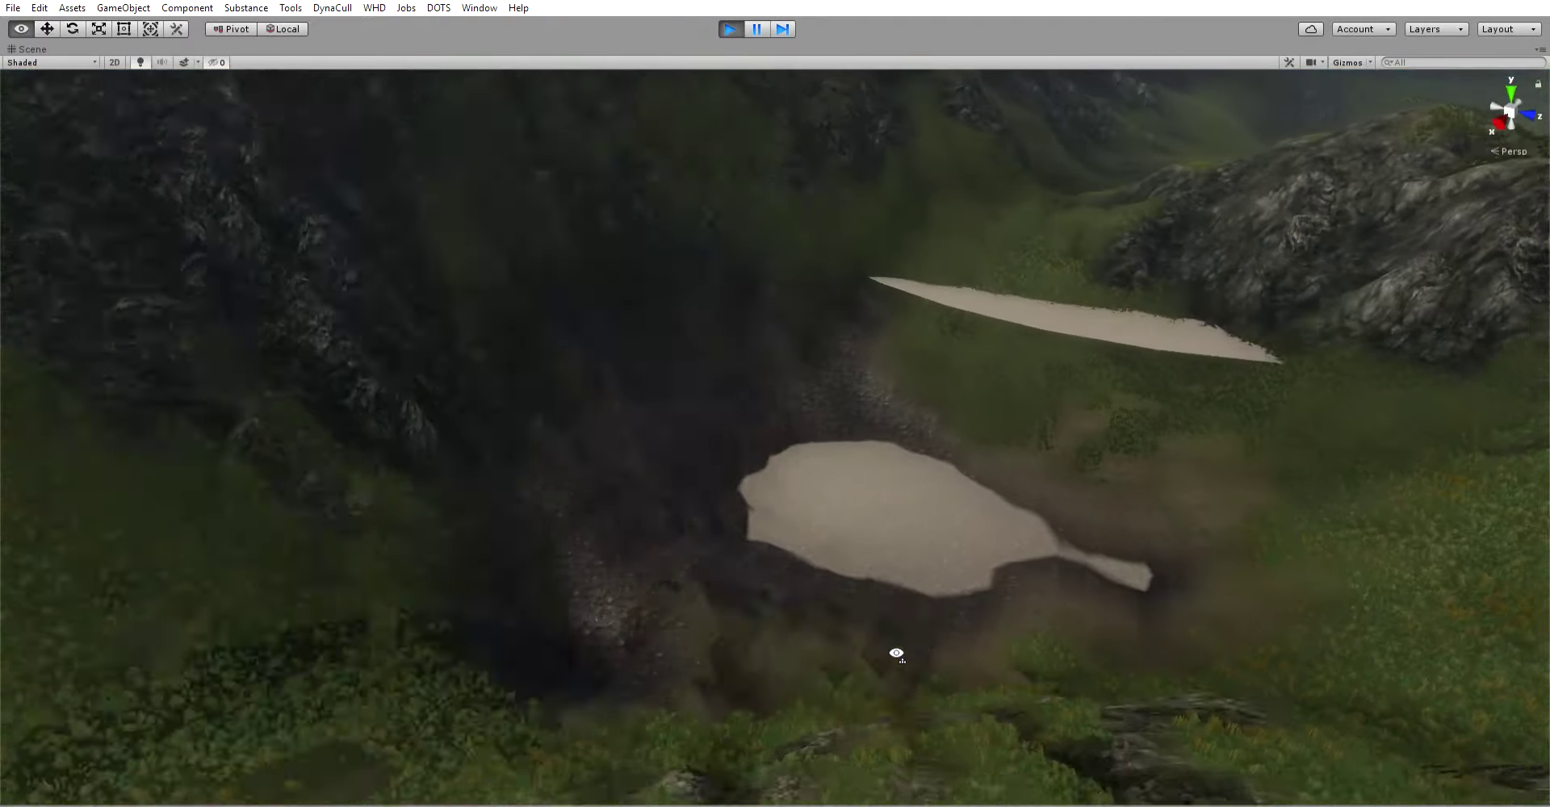
pyautogui.moveTo(912, 655); pyautogui.dragTo(194, 604, button='right')
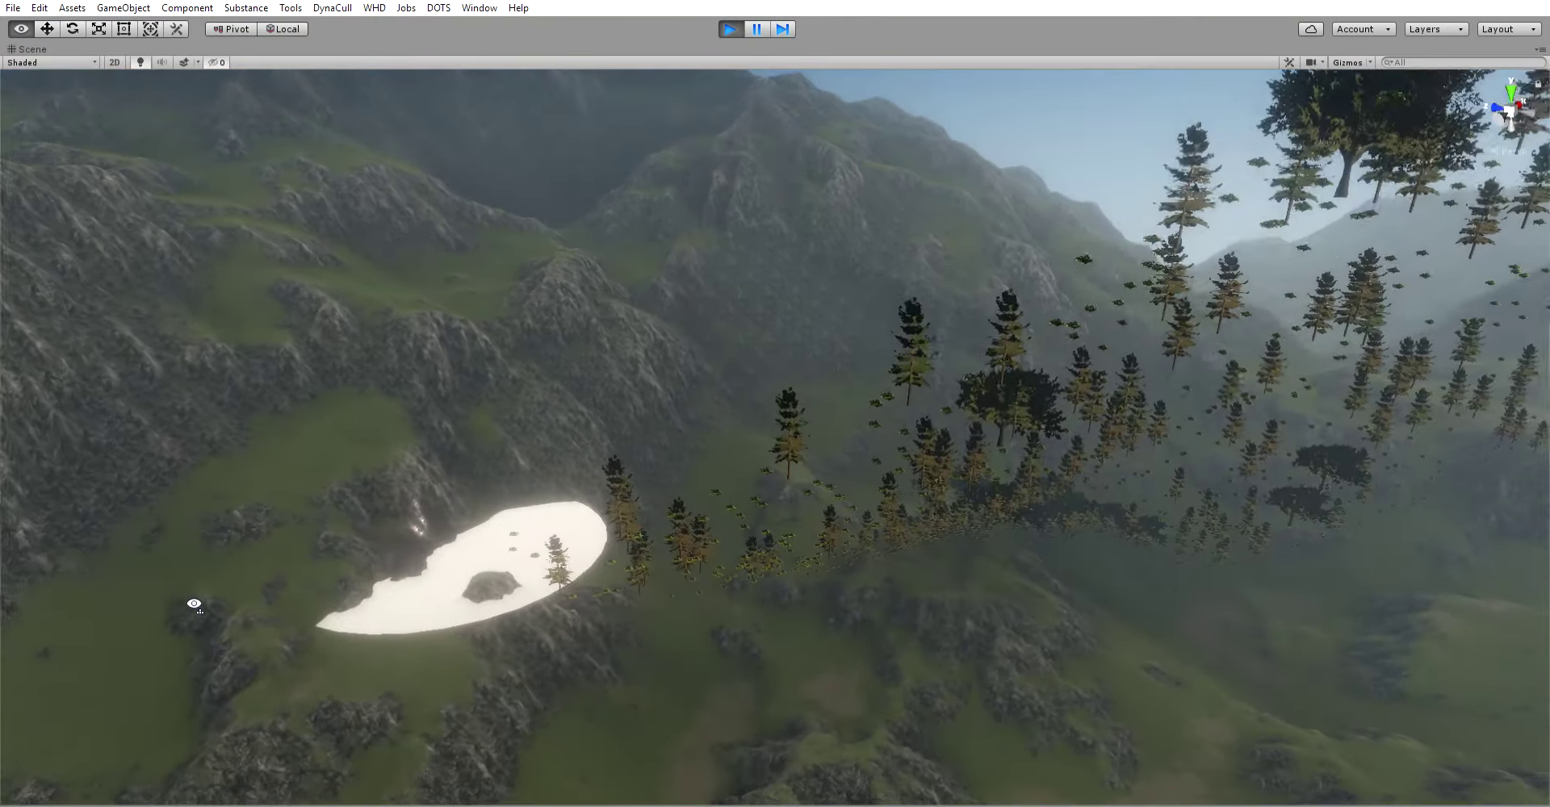
pyautogui.moveTo(91, 594); pyautogui.dragTo(2, 565, button='right')
pyautogui.moveTo(792, 439); pyautogui.dragTo(912, 463, button='right')
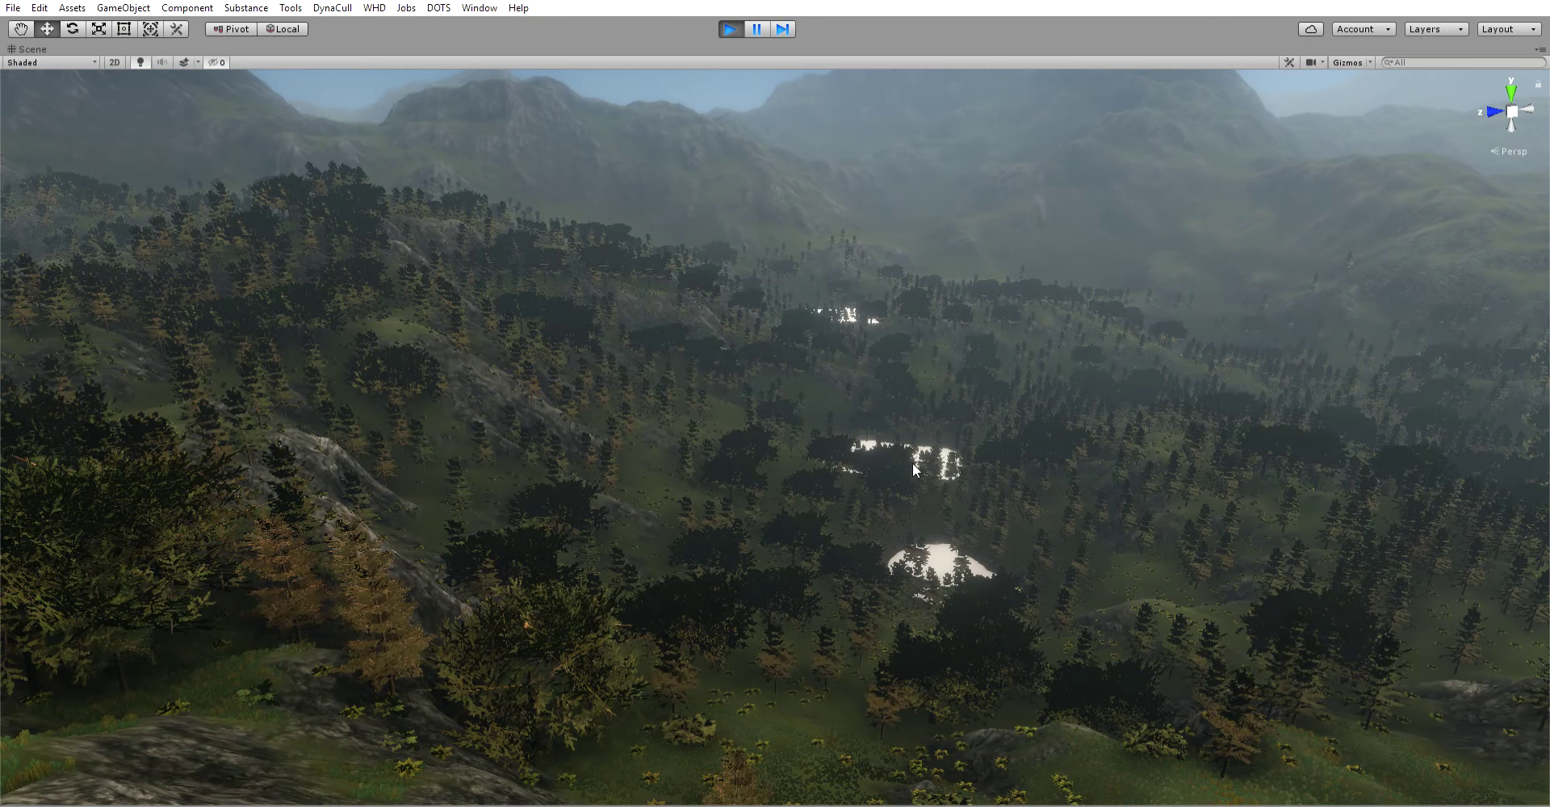